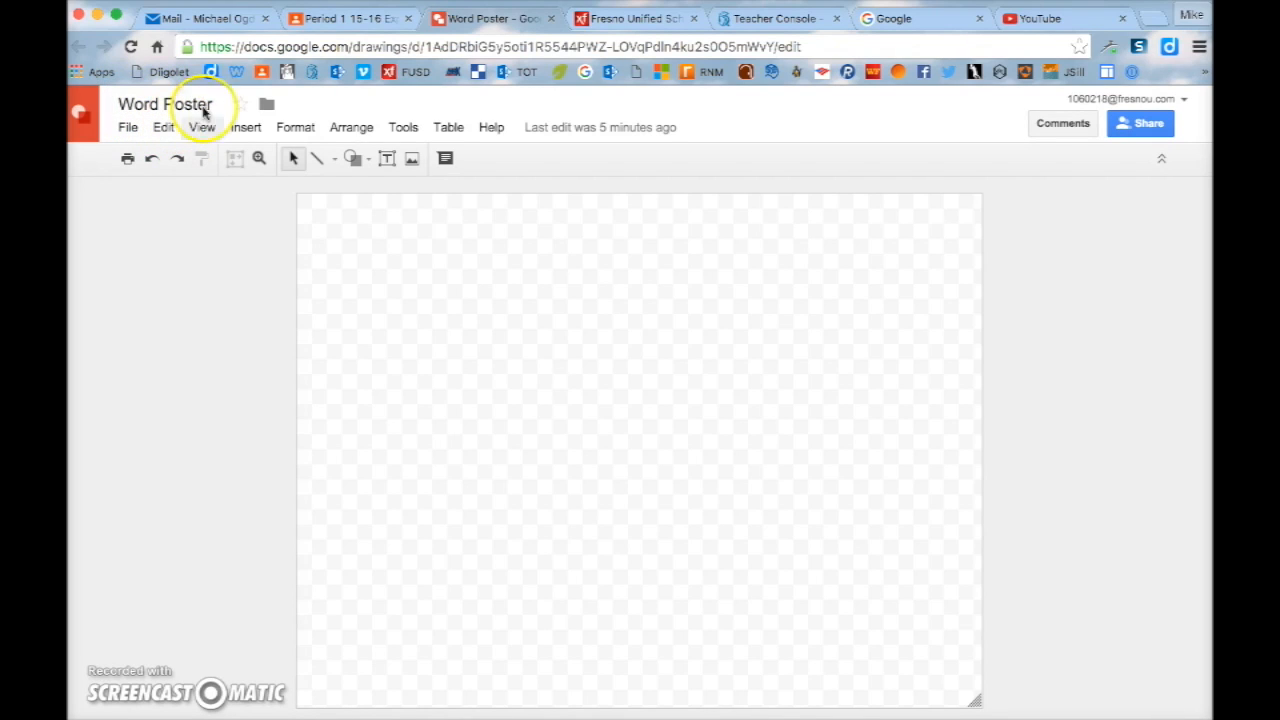
Switch to the Google Classroom stream and open the Positive Words Vocabulary List linked in the Word Poster assignment.
click(343, 20)
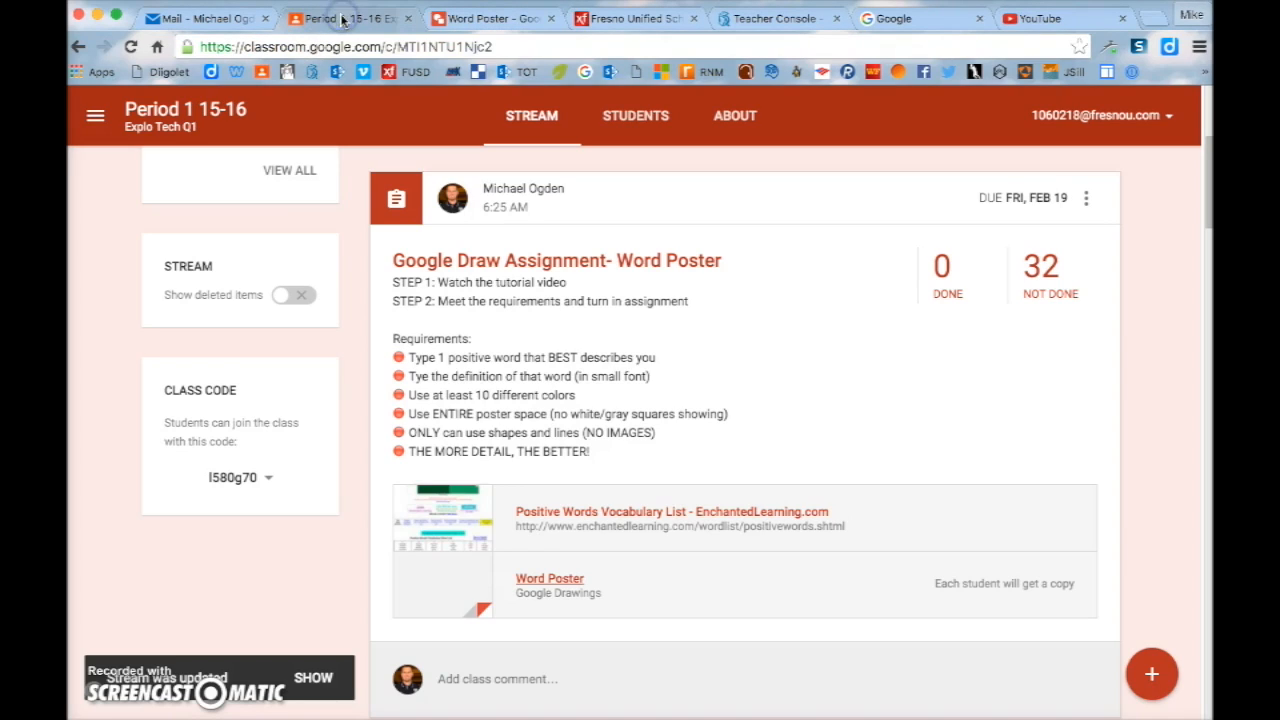
click(627, 512)
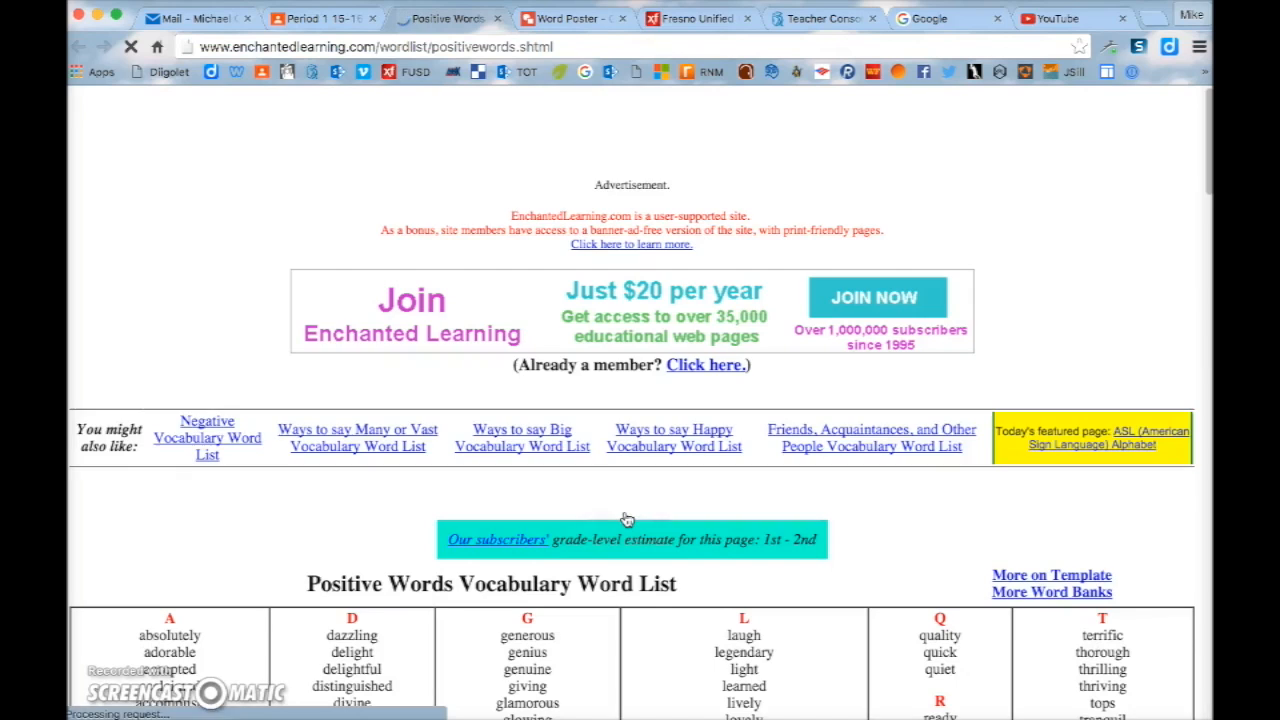
click(627, 318)
scroll(627, 318, down, 5)
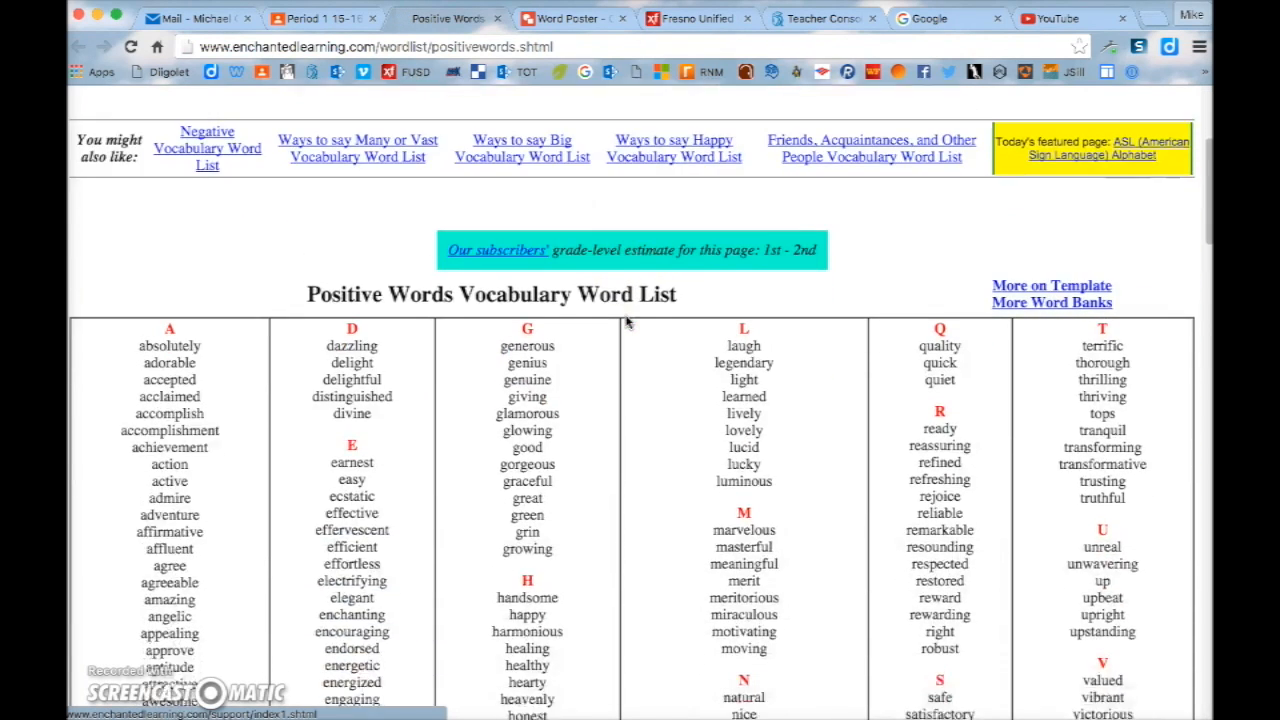
Browse the positive words vocabulary list and select the word "supporting" in the S section.
drag(308, 190, 678, 192)
scroll(560, 262, down, 3)
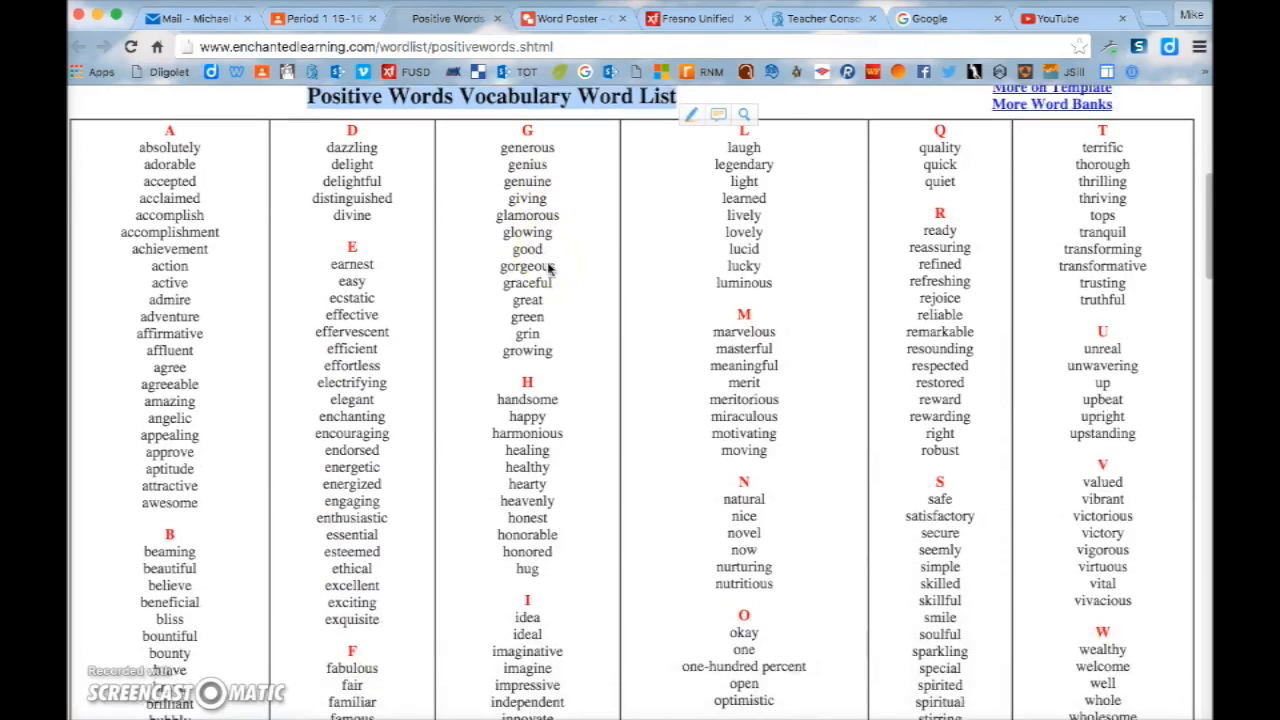
scroll(476, 332, down, 4)
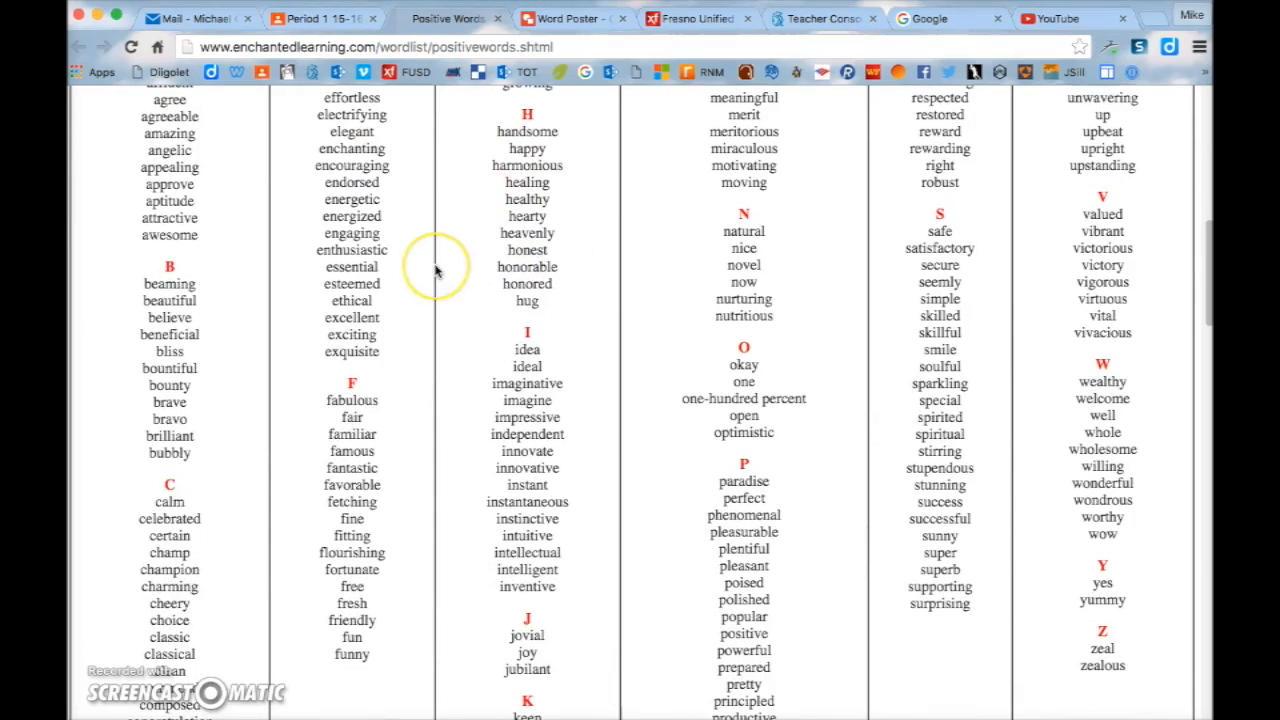
scroll(436, 271, down, 2)
scroll(435, 271, up, 2)
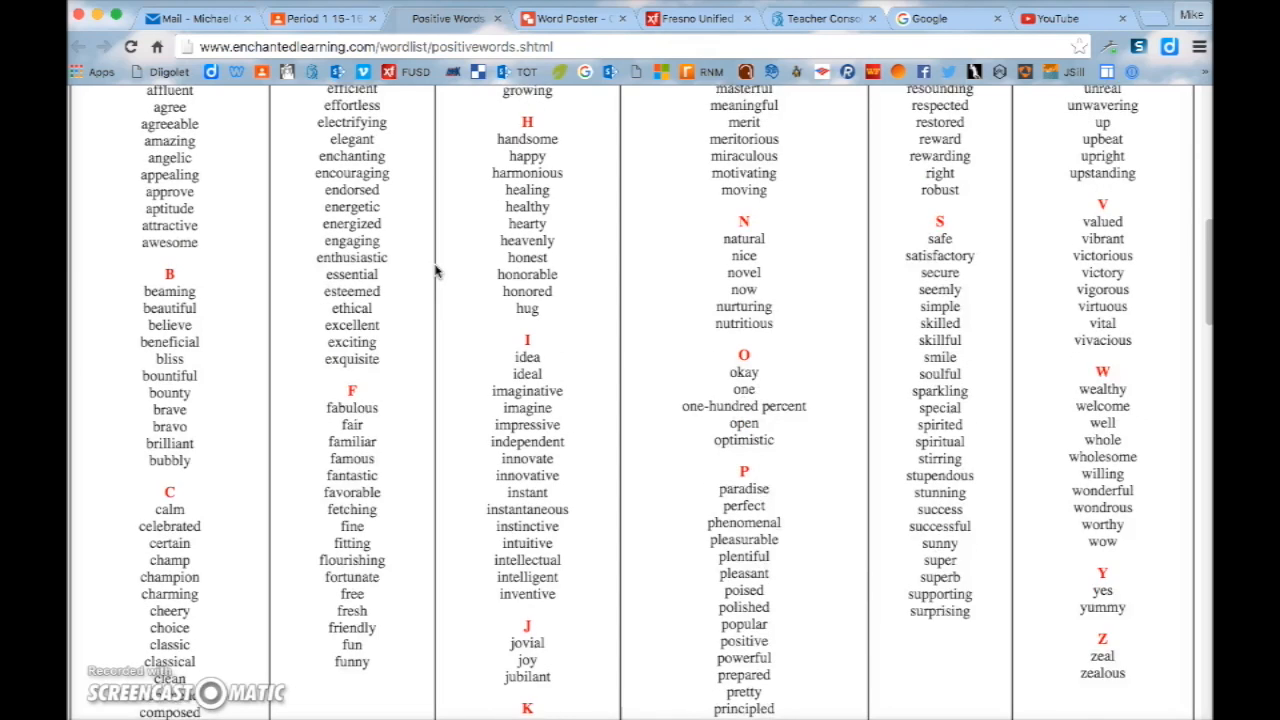
double_click(975, 585)
click(963, 554)
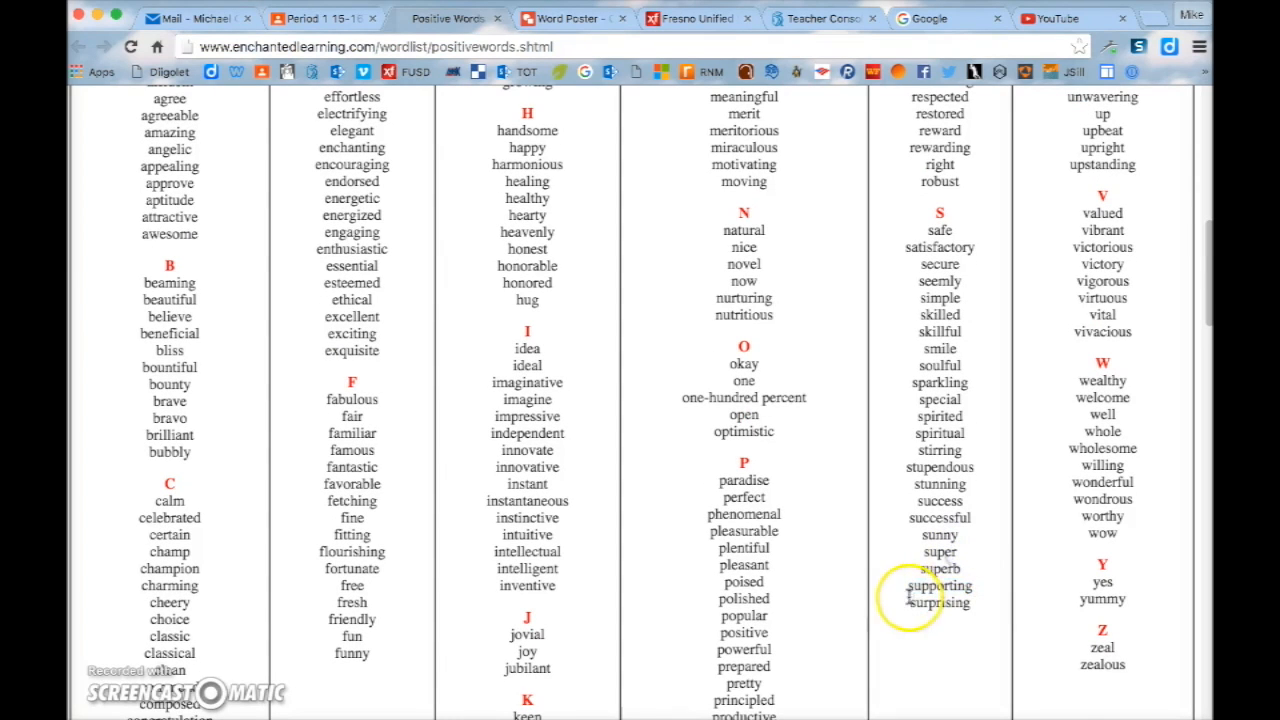
drag(907, 588, 973, 585)
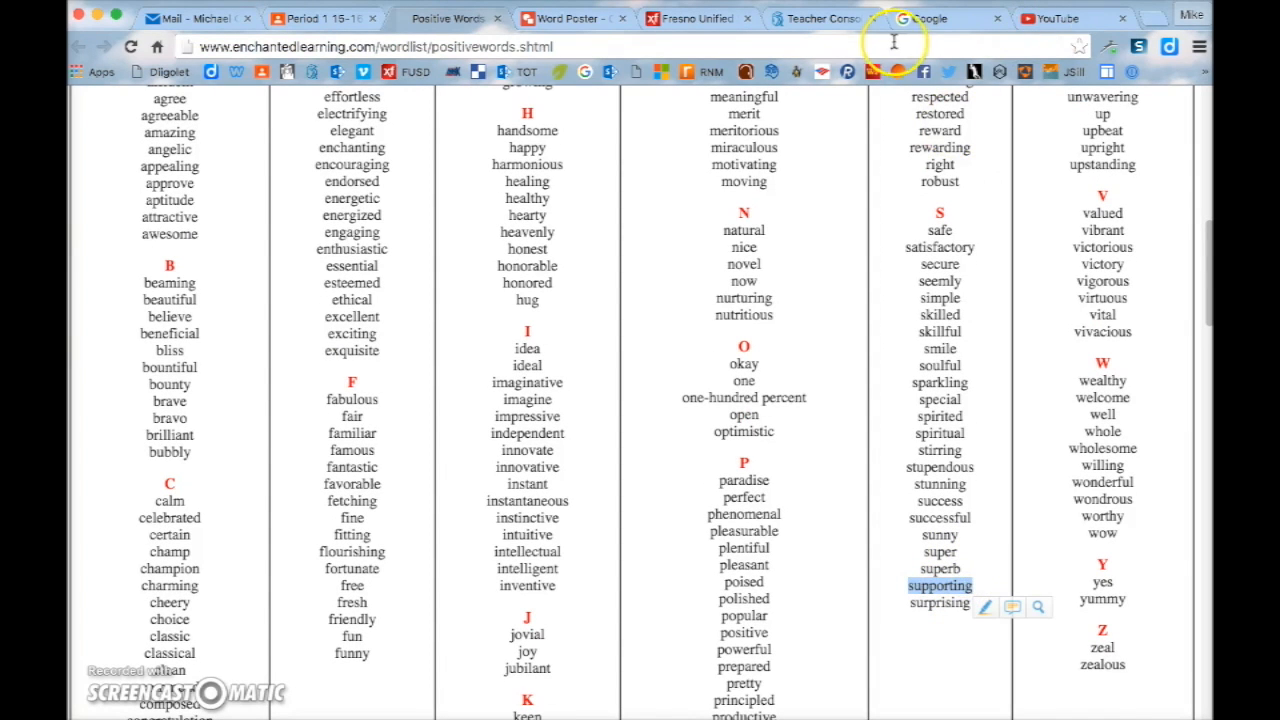
Search Google in a new tab for "supporting" to look up its definition.
click(1156, 24)
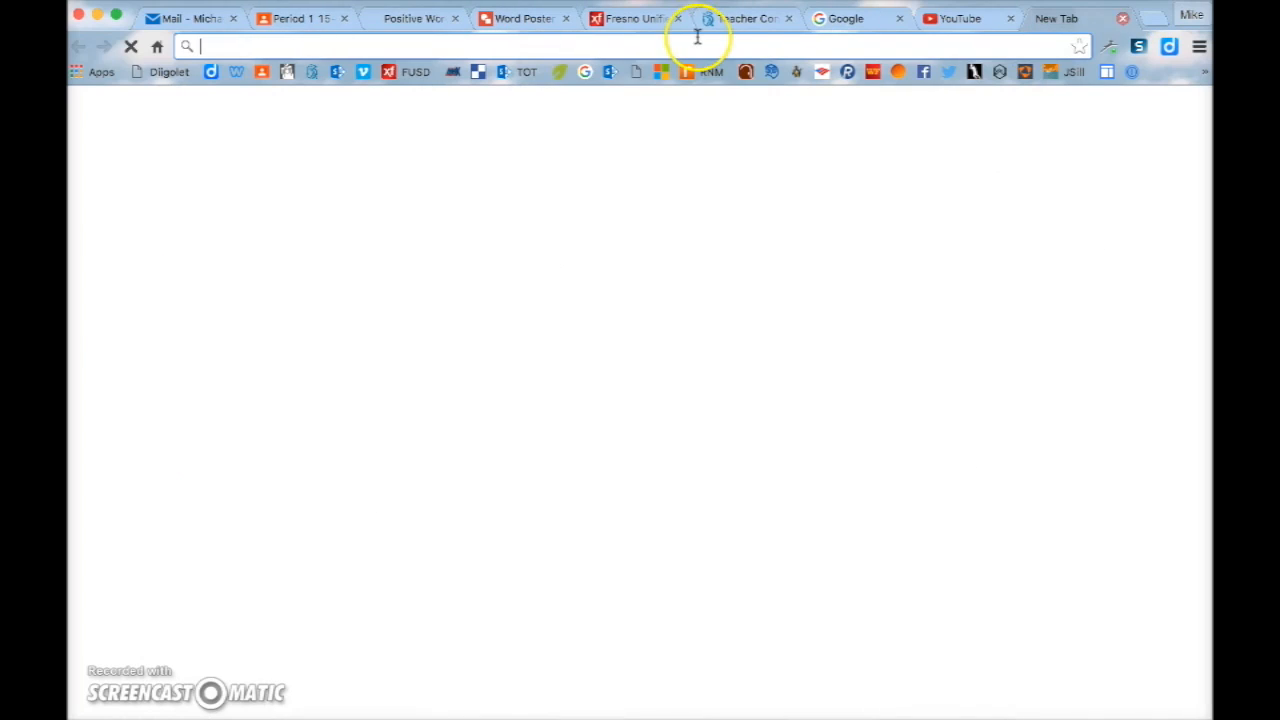
text(su)
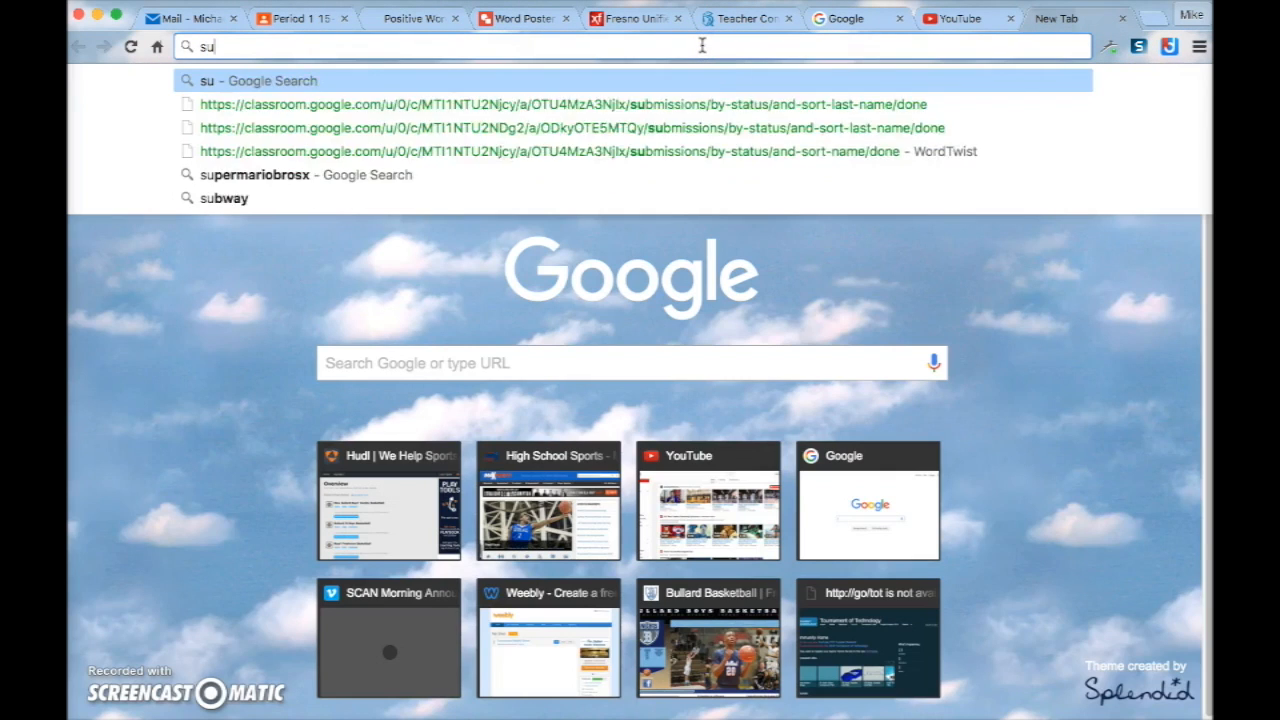
text(pporting)
key(Return)
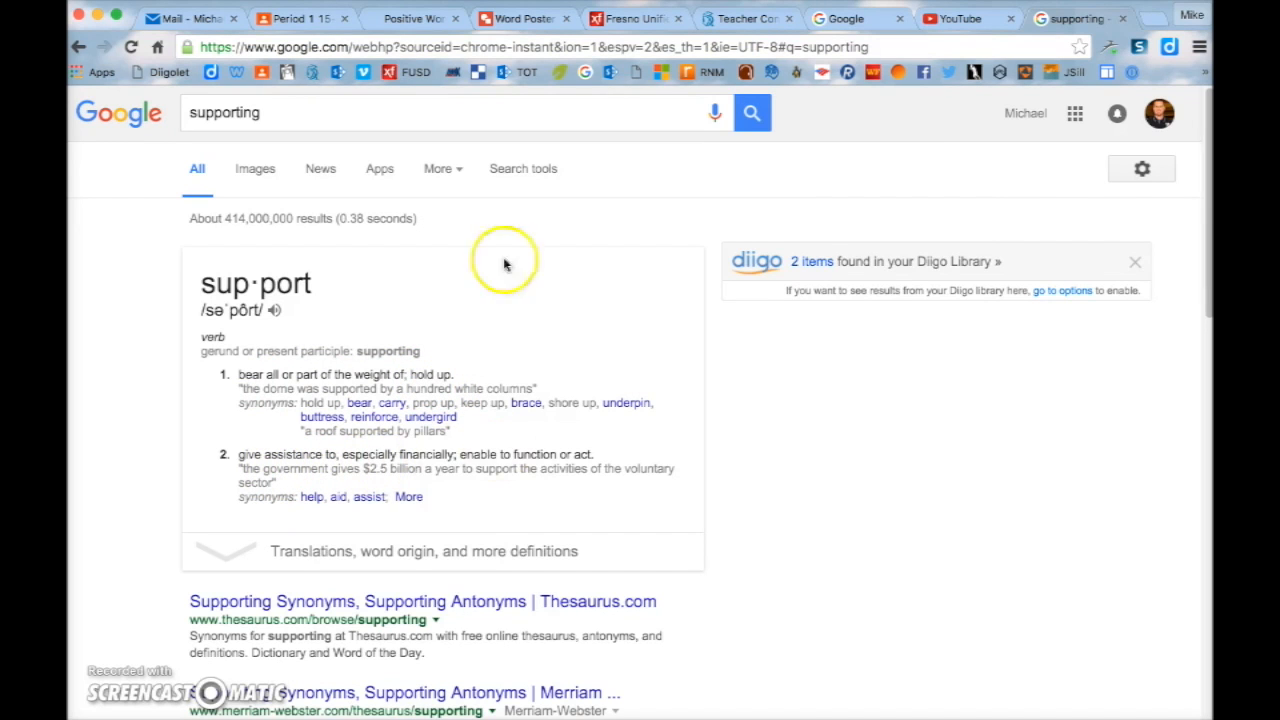
Return to the Word Poster drawing and add a large text box across its upper half reading "Supporting".
click(300, 19)
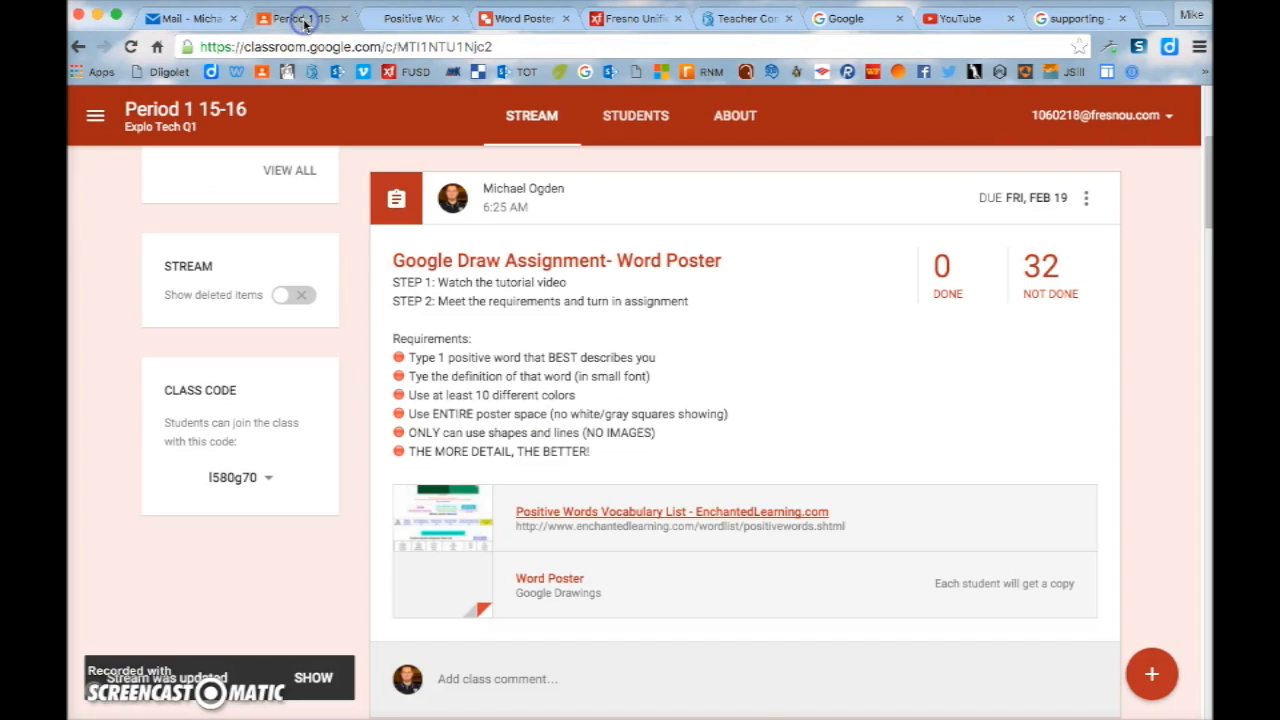
click(407, 20)
click(515, 19)
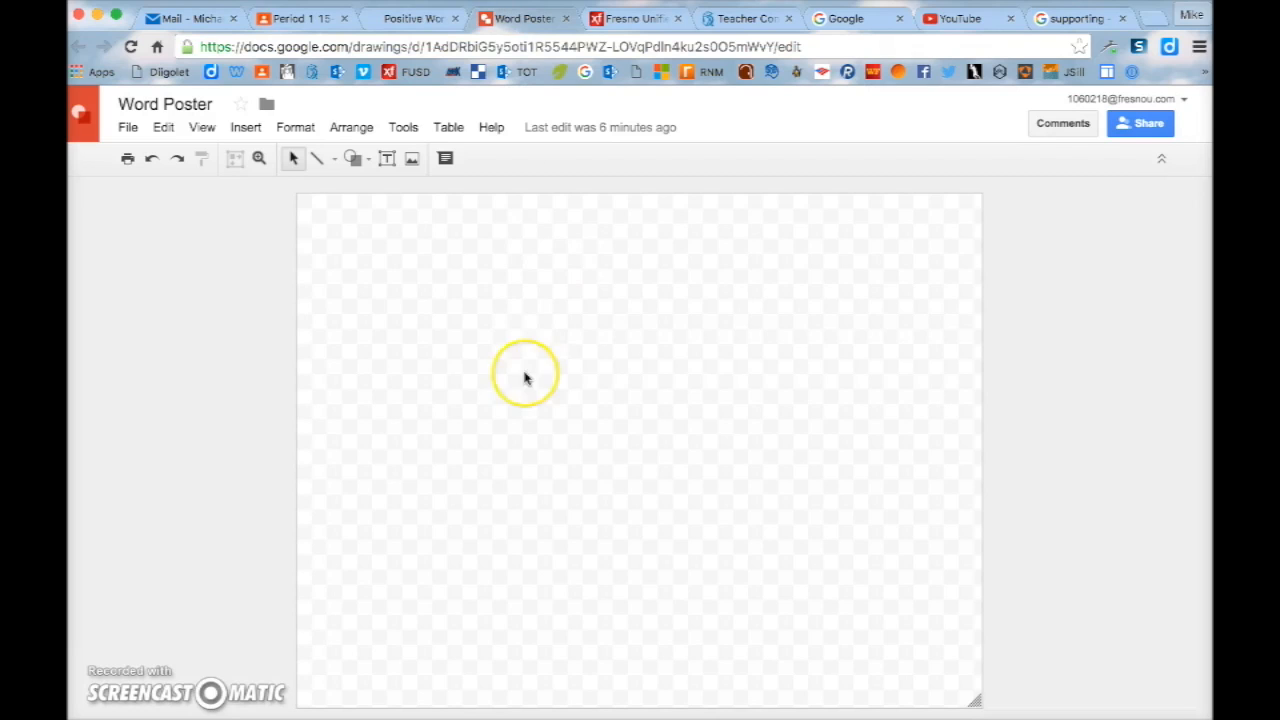
drag(403, 300, 620, 409)
click(399, 258)
drag(399, 258, 751, 517)
click(386, 158)
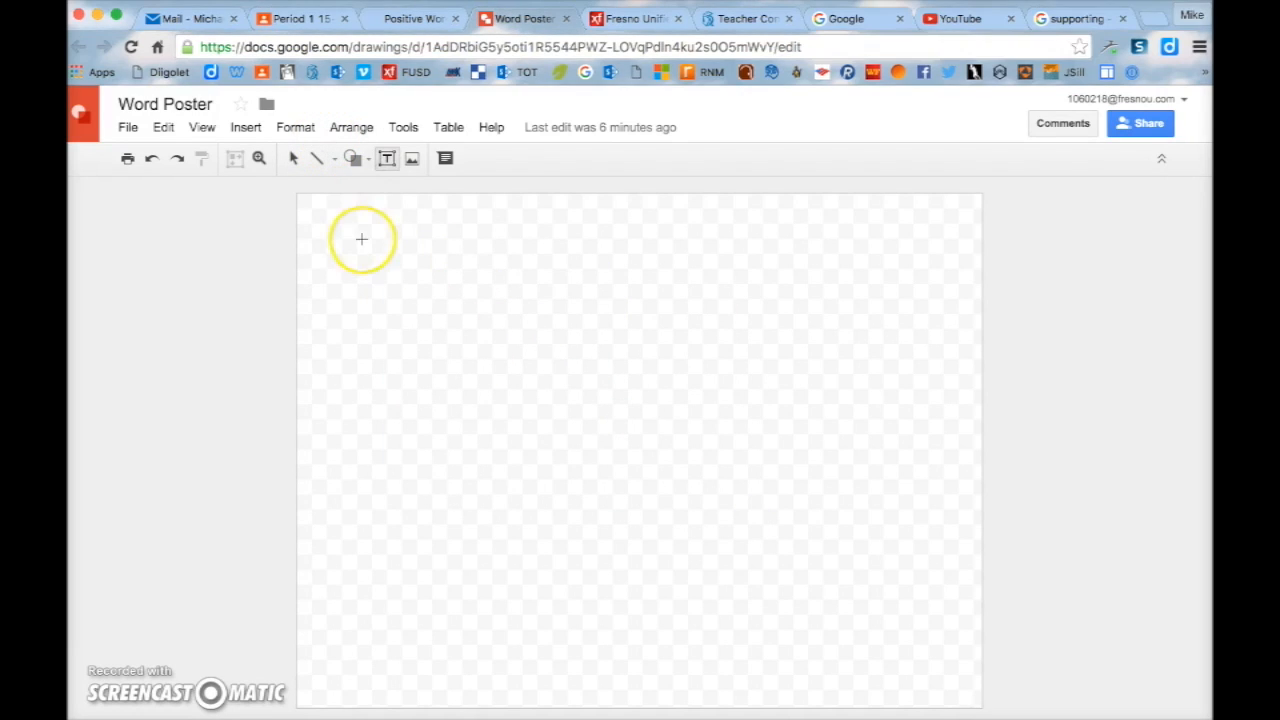
drag(336, 241, 937, 474)
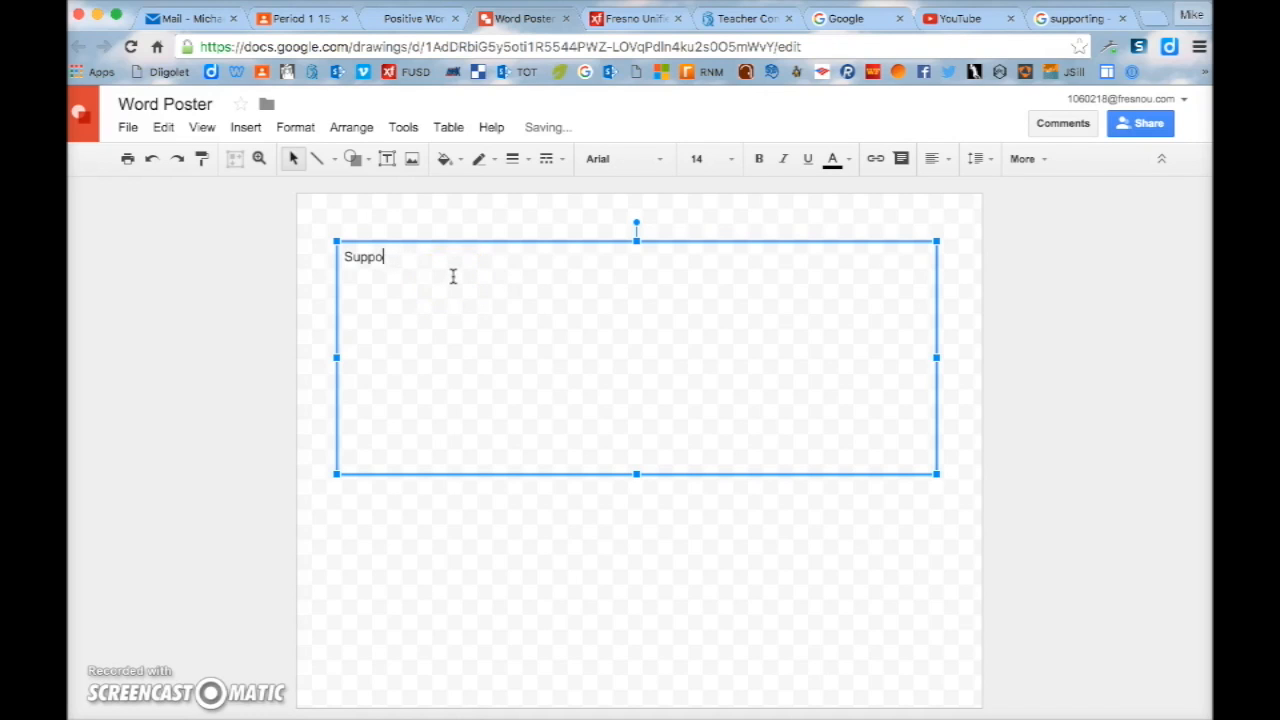
Format the word "Supporting" in bold Consolas at font size 96.
drag(654, 289, 307, 272)
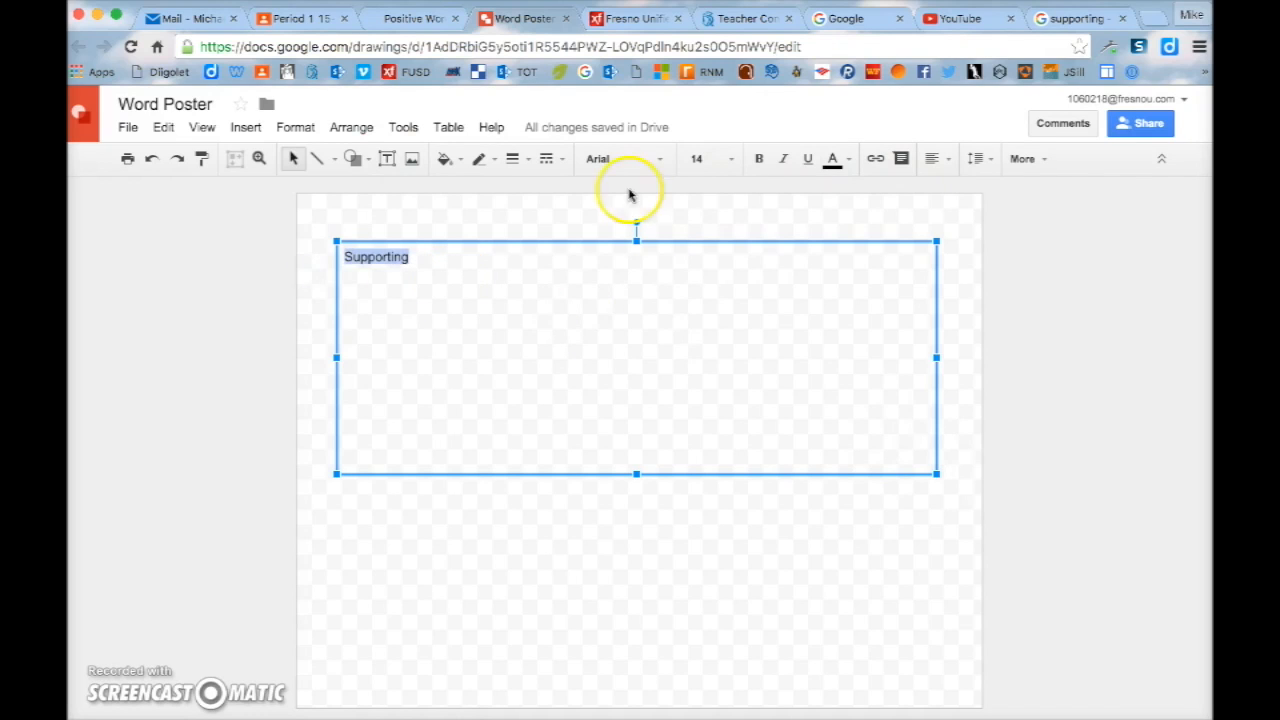
click(662, 163)
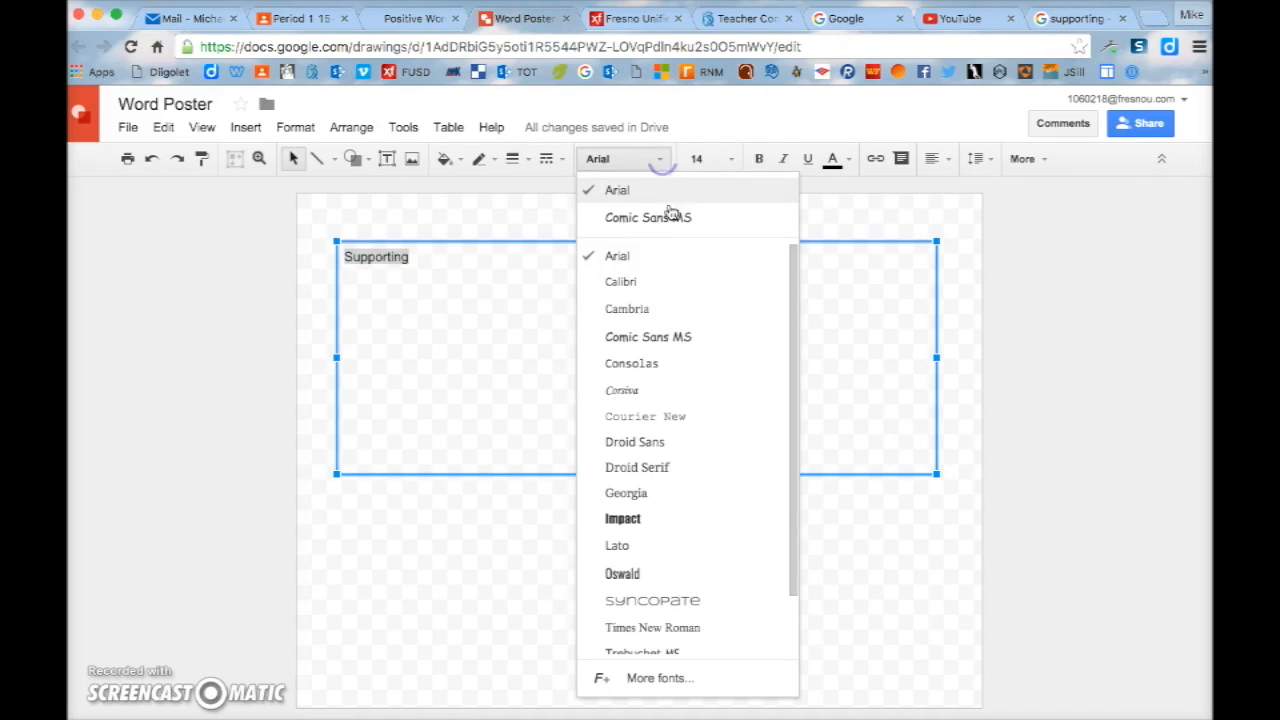
click(691, 366)
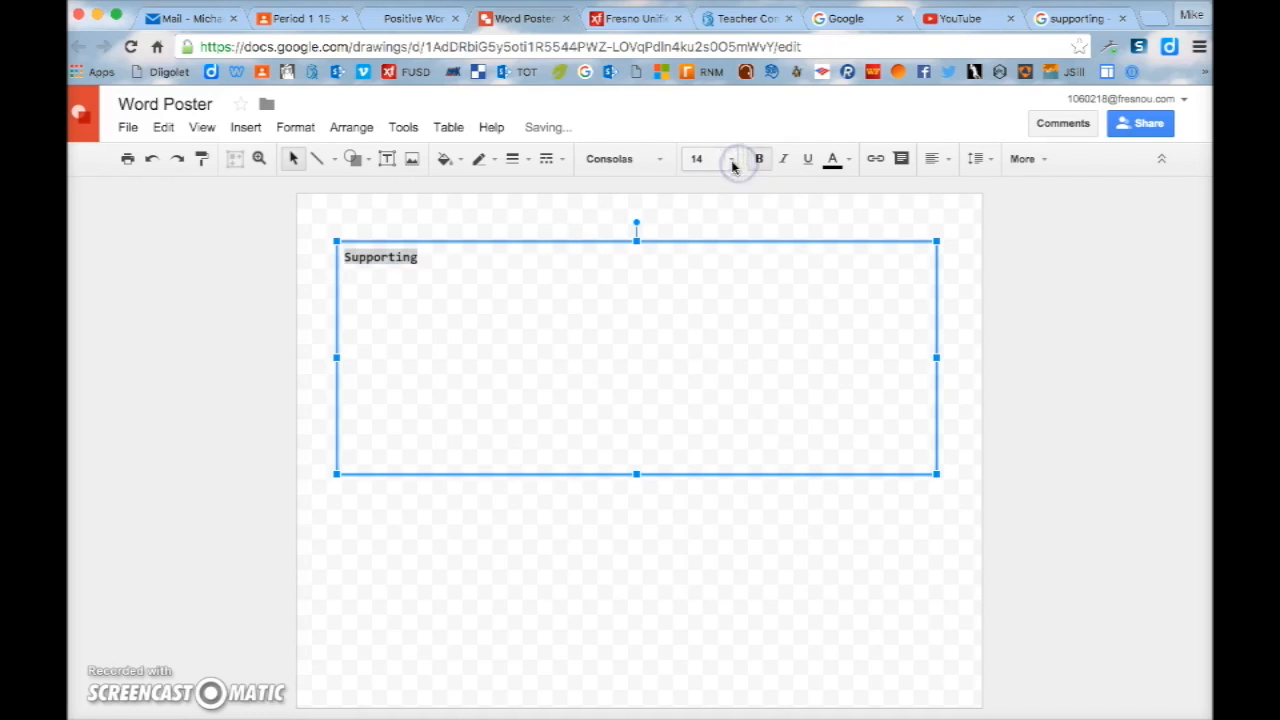
click(733, 163)
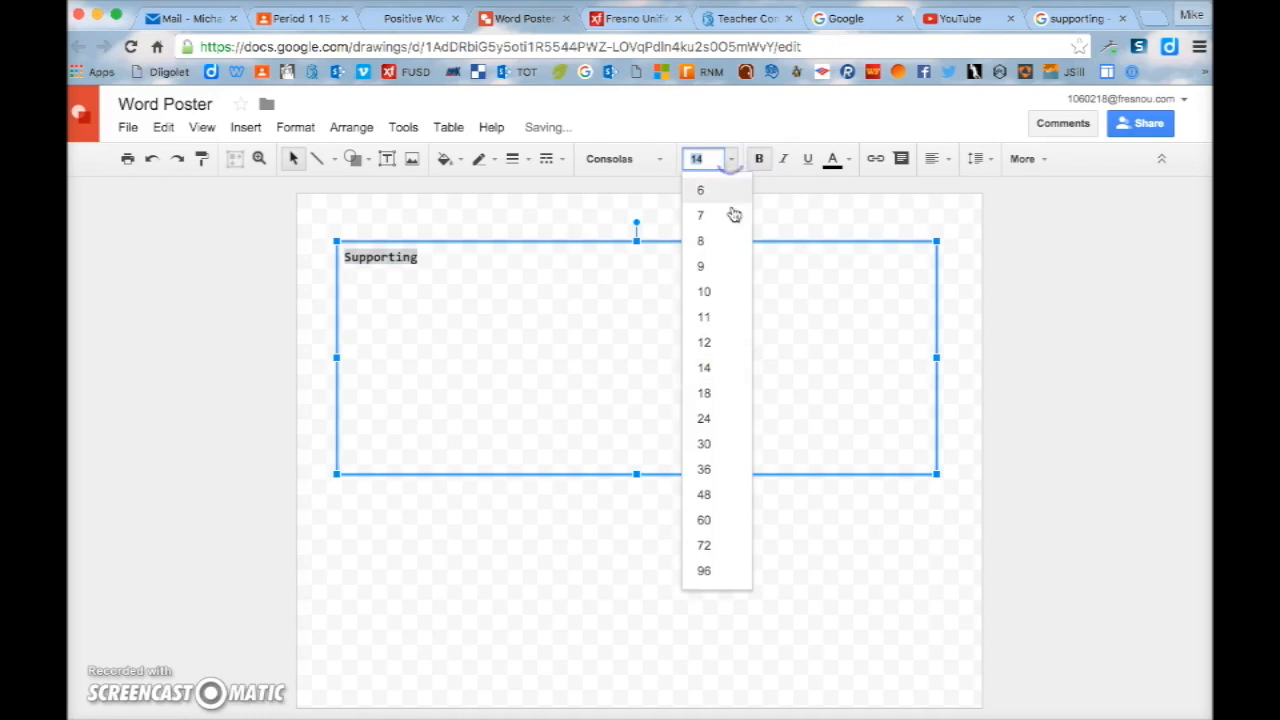
click(716, 521)
click(923, 546)
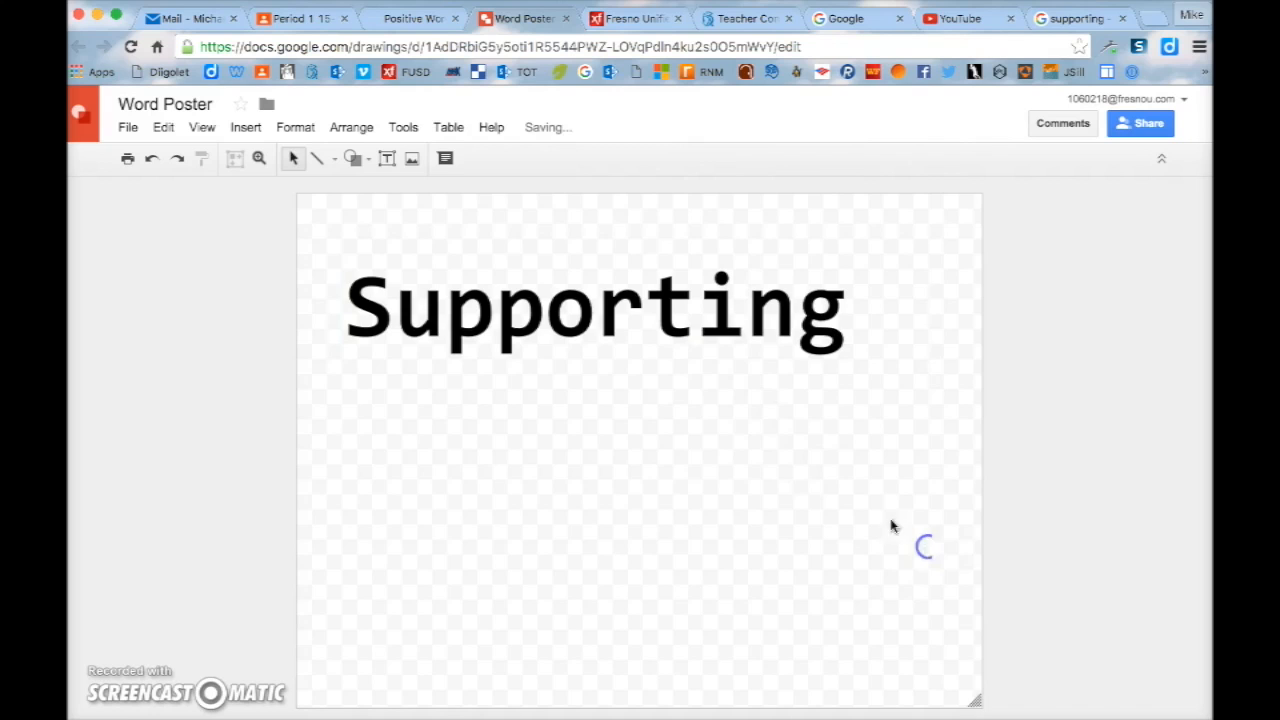
Shorten the "Supporting" text box to fit closely around the word and place it near the top of the poster.
drag(737, 406, 766, 478)
drag(689, 551, 674, 457)
click(683, 400)
drag(683, 400, 645, 382)
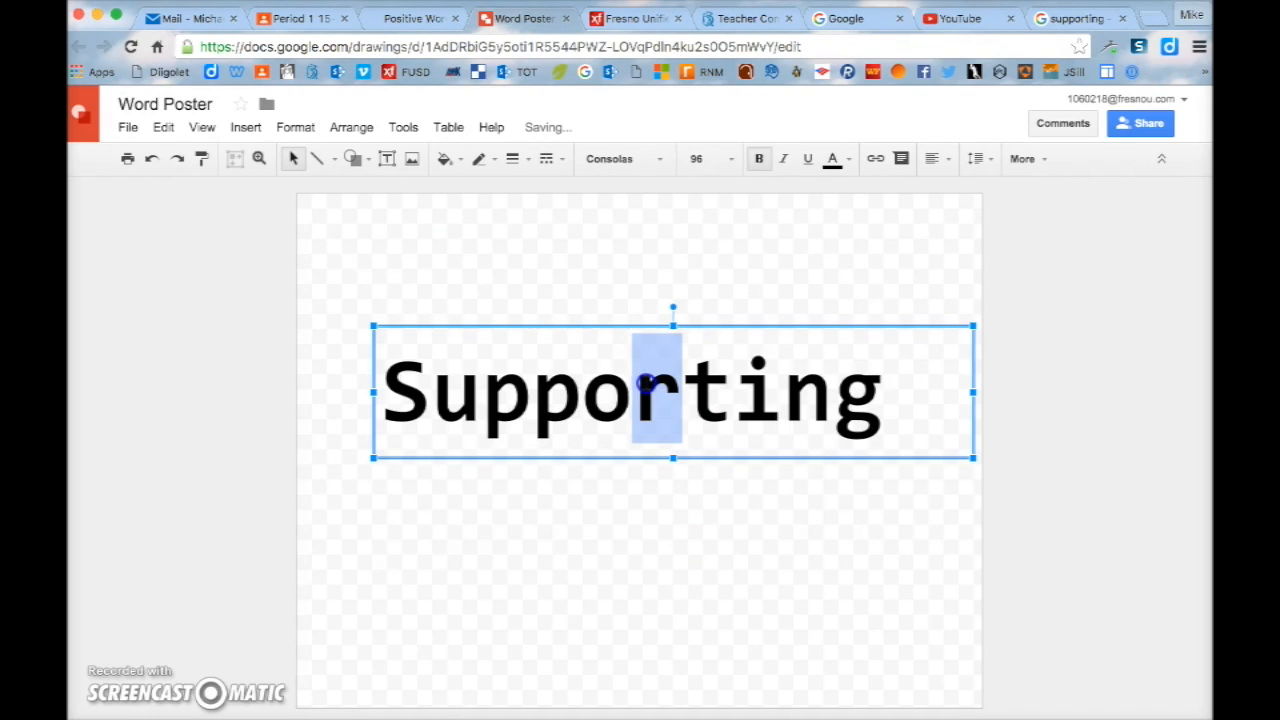
drag(629, 326, 596, 227)
click(551, 574)
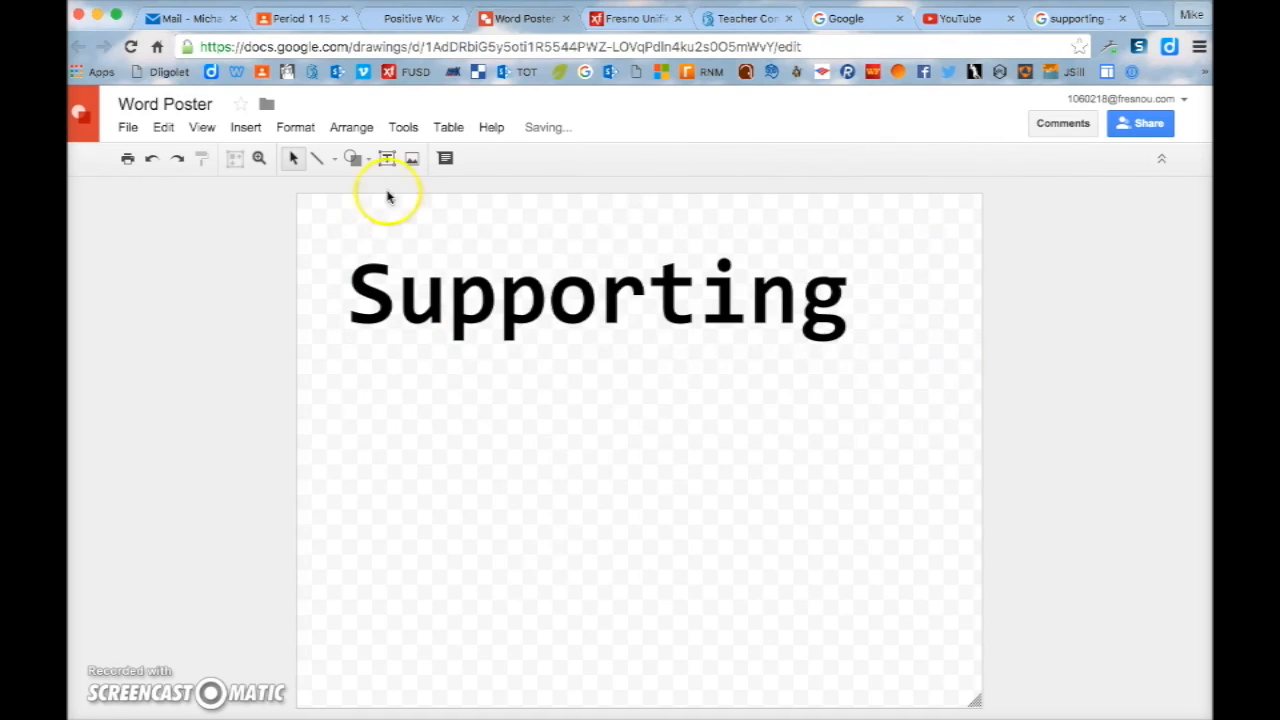
Add a text box near the poster's bottom and paste in "give assistance to, especially financially; enable to function or act." from the Google definition.
click(385, 160)
drag(392, 544, 895, 671)
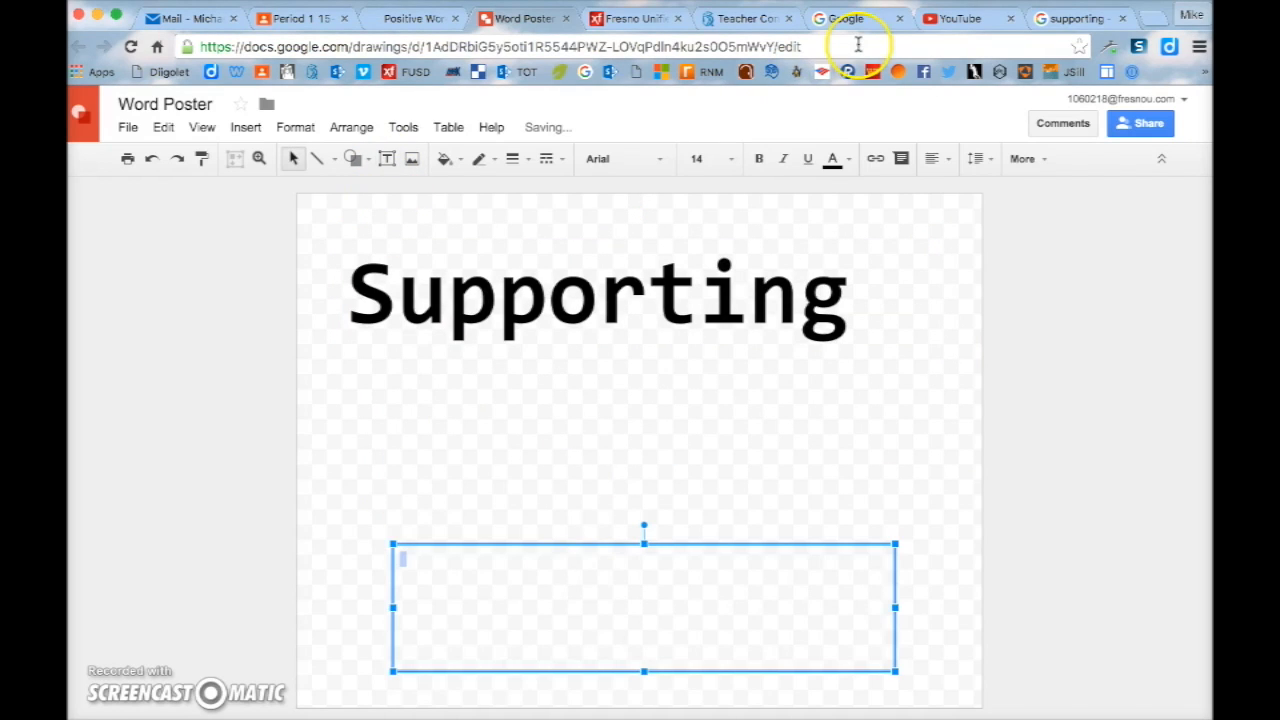
click(405, 18)
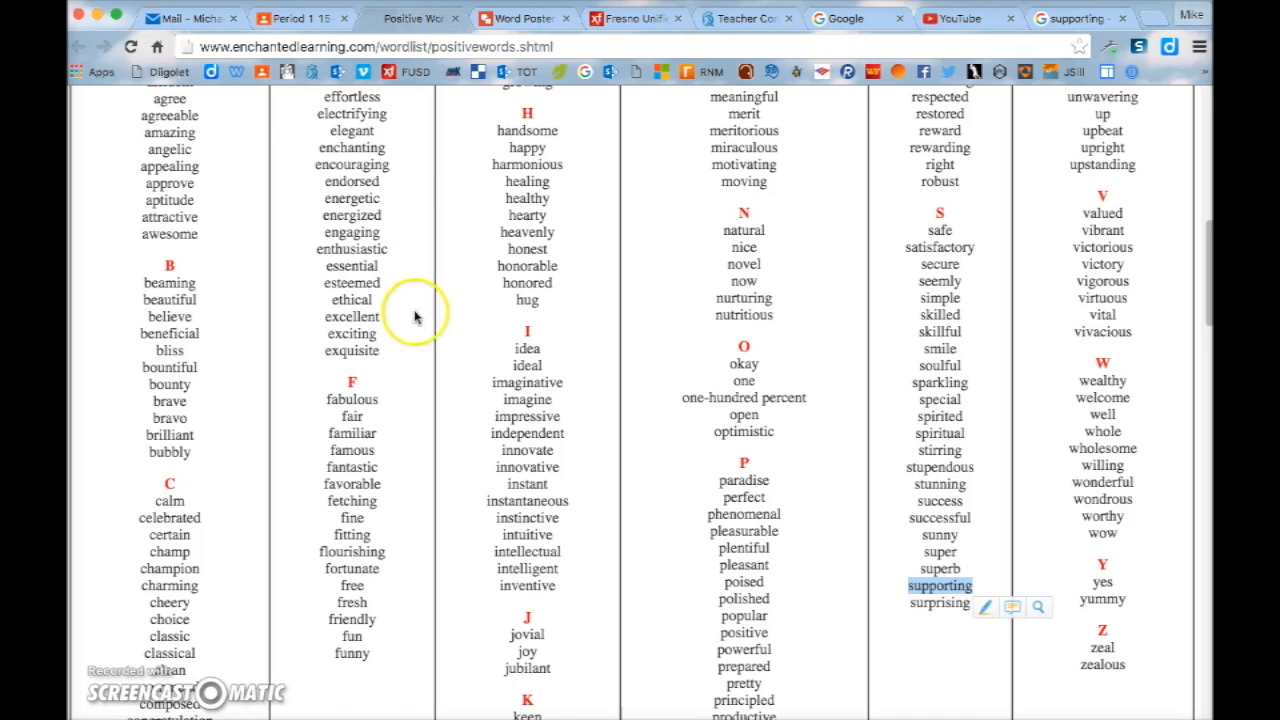
click(1082, 19)
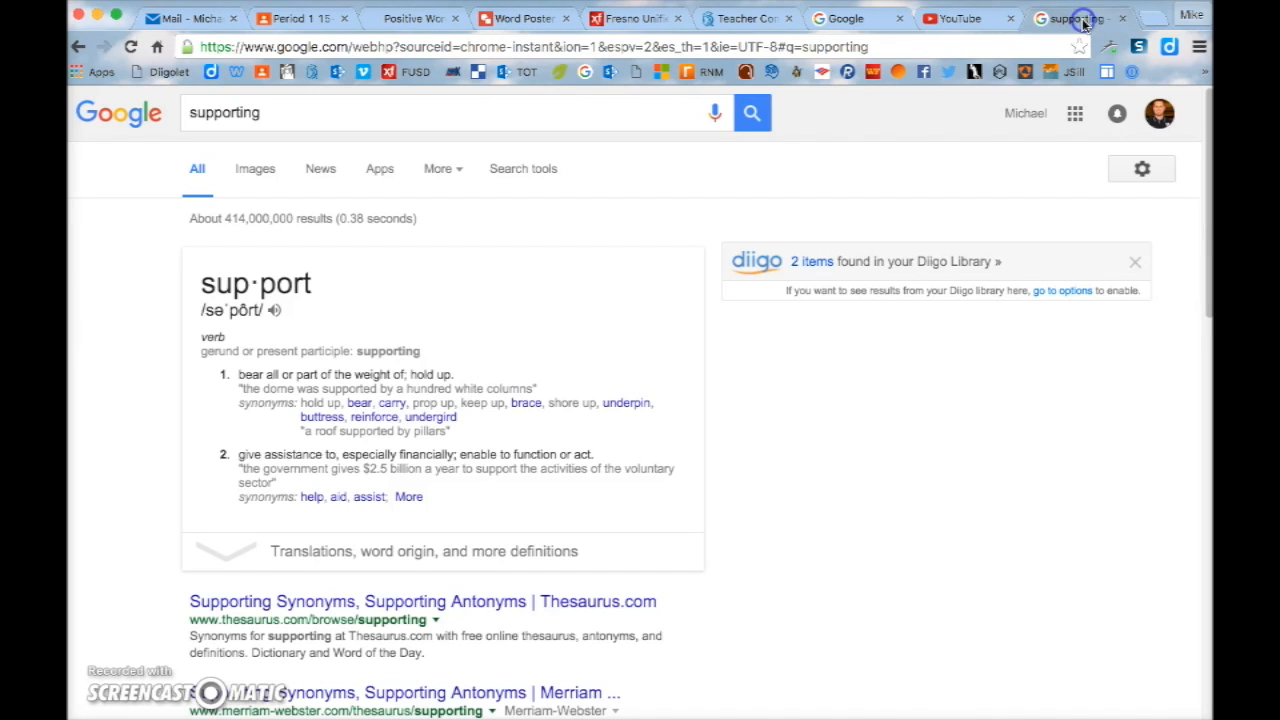
drag(597, 455, 246, 451)
key(super+c)
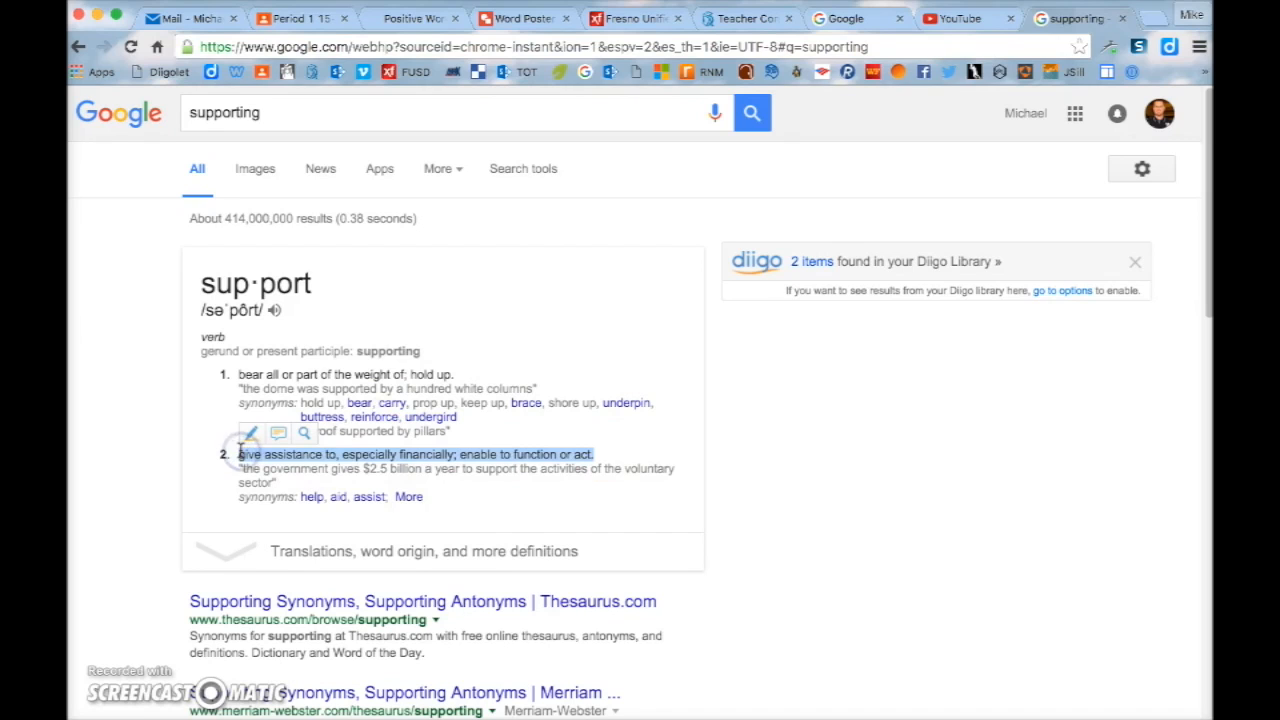
click(500, 20)
click(512, 556)
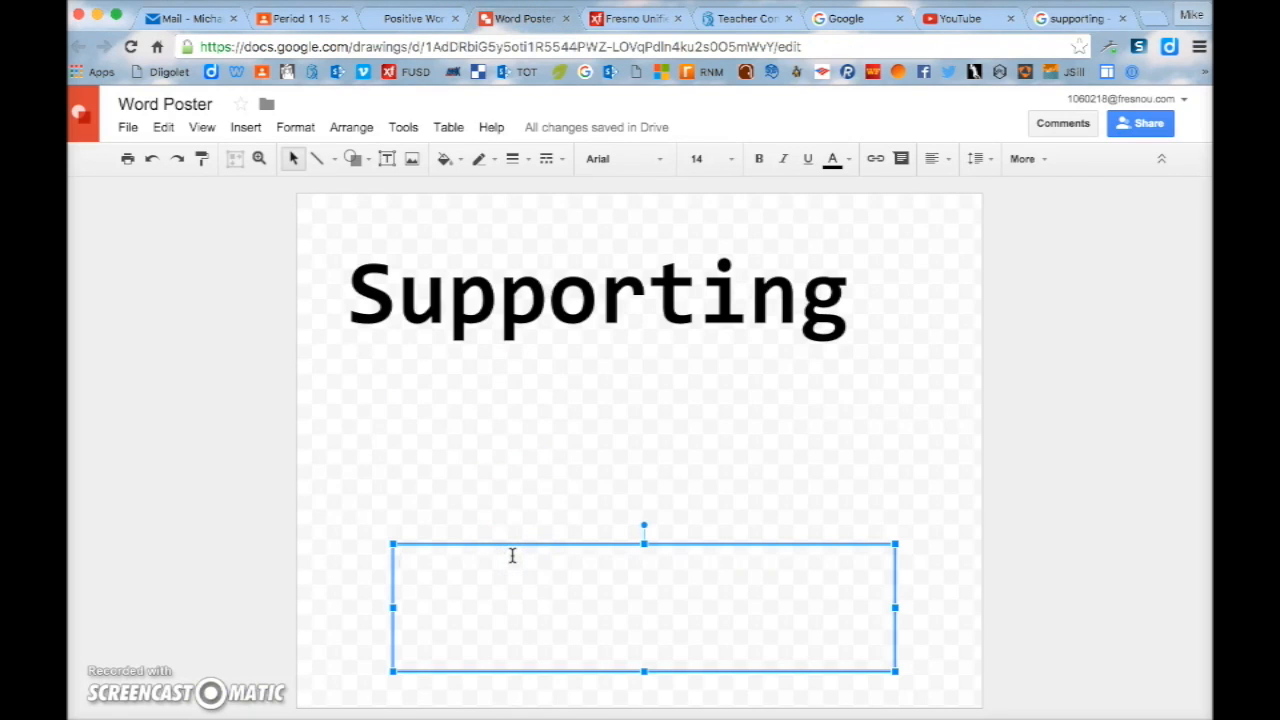
key(super+v)
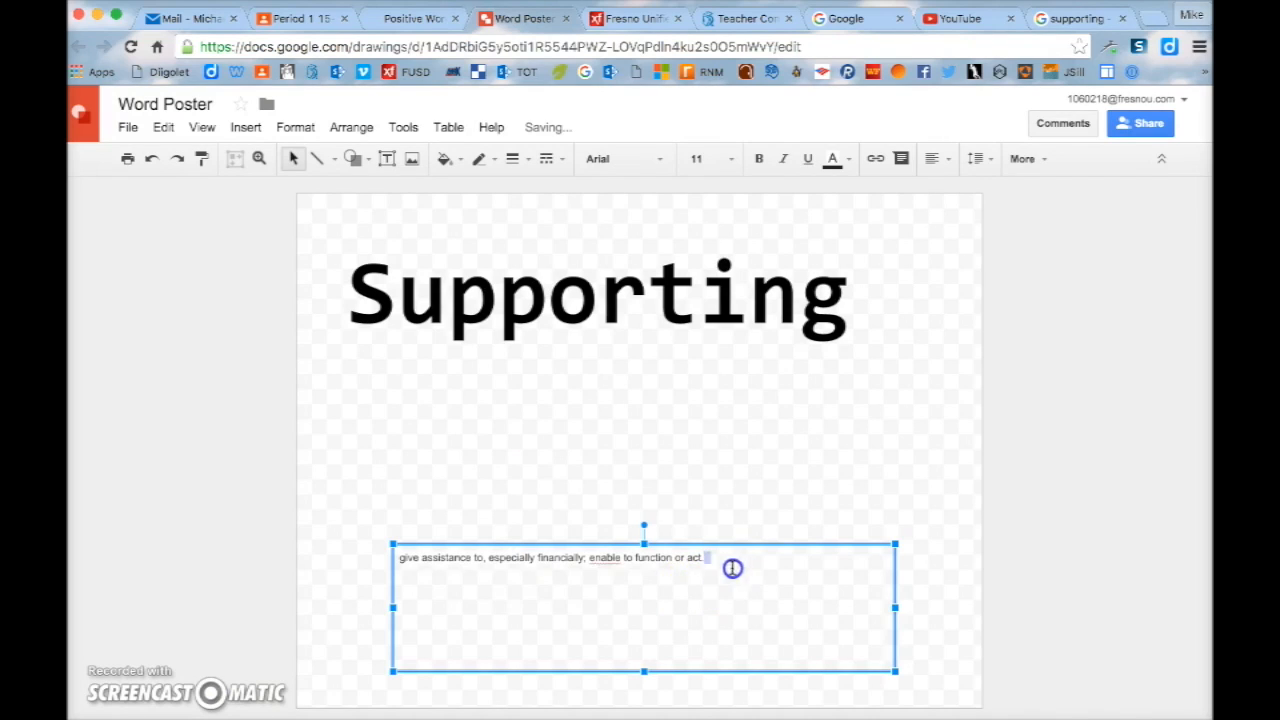
Set the font size of the pasted definition to 14.
drag(734, 566, 372, 572)
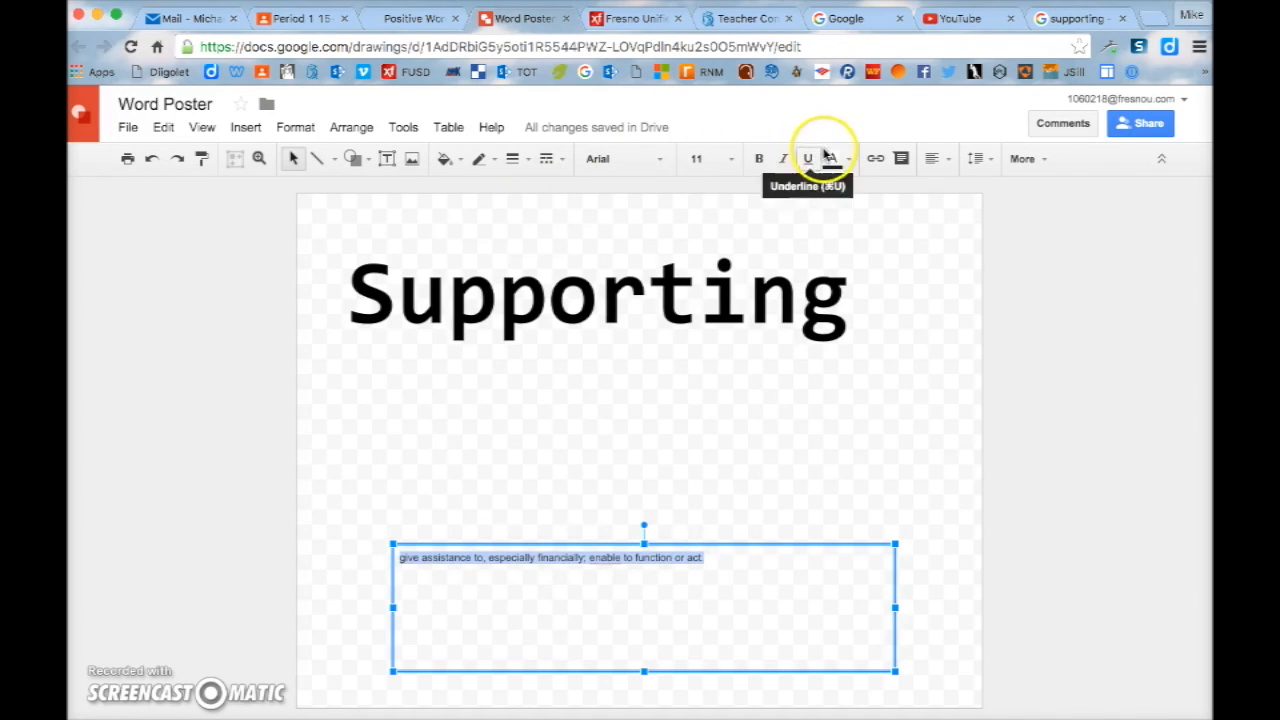
click(700, 159)
click(705, 369)
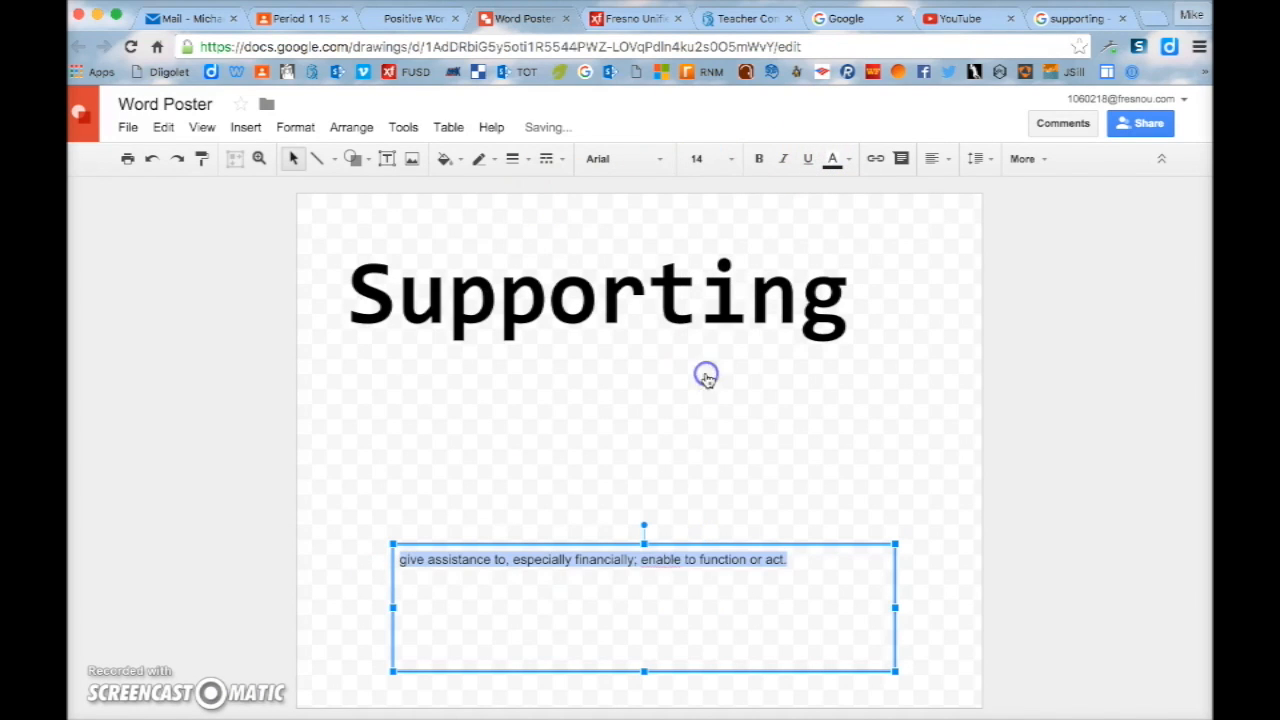
click(724, 457)
Shrink the definition's text box to its single line and move it to the bottom edge of the poster.
click(676, 594)
drag(676, 594, 677, 677)
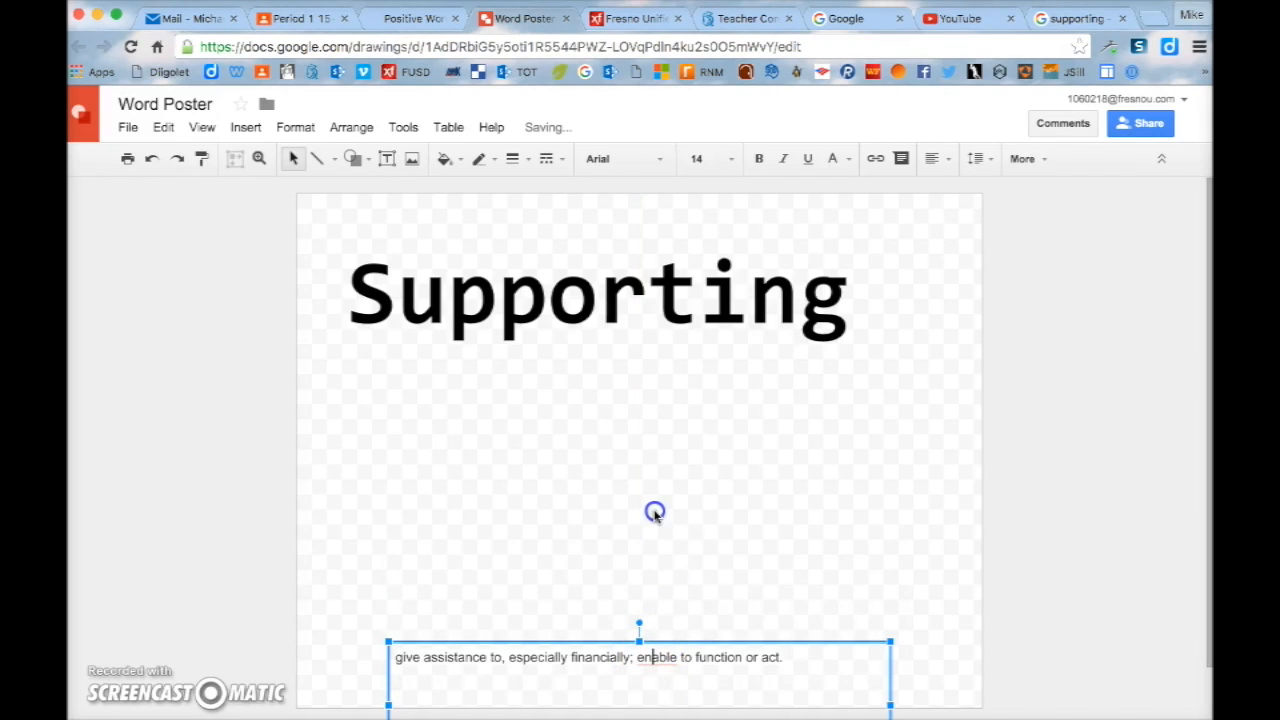
click(733, 581)
click(709, 661)
drag(652, 640, 652, 486)
drag(643, 548, 673, 604)
click(653, 480)
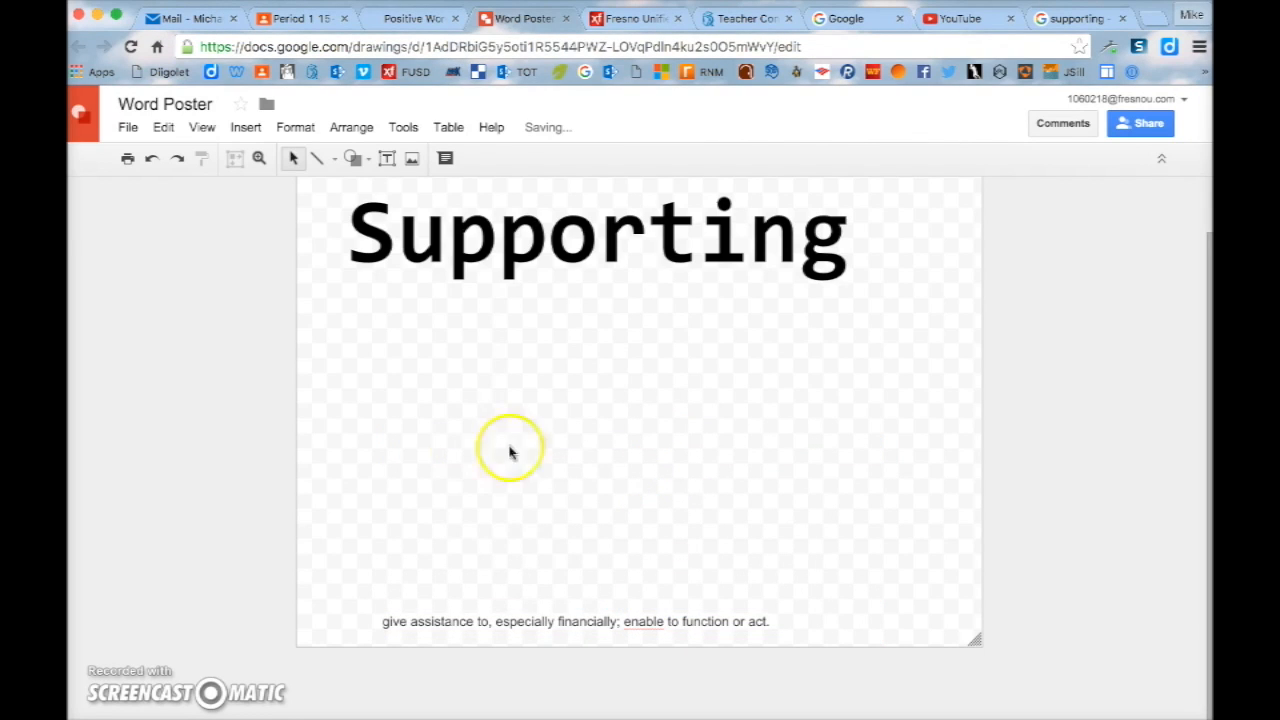
click(563, 624)
drag(567, 608, 592, 669)
Move the "Supporting" text box down to the middle of the poster and deselect it.
click(594, 346)
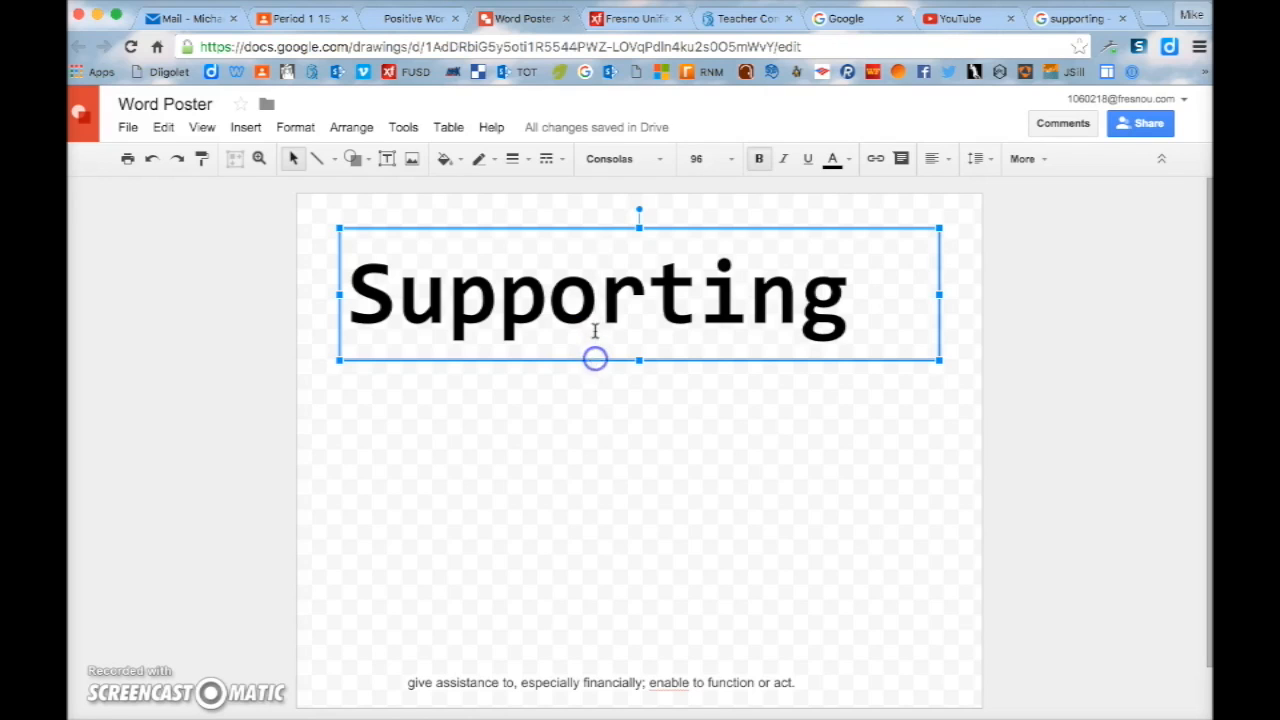
drag(595, 357, 593, 323)
click(548, 279)
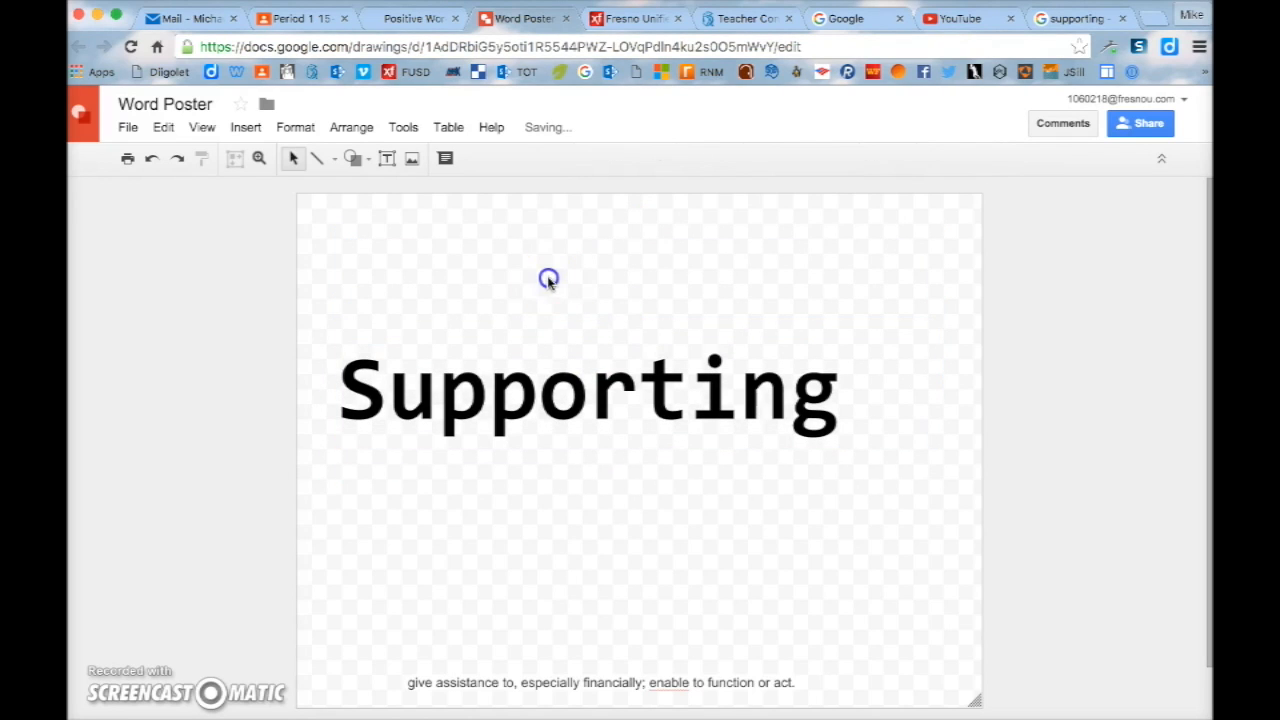
click(368, 160)
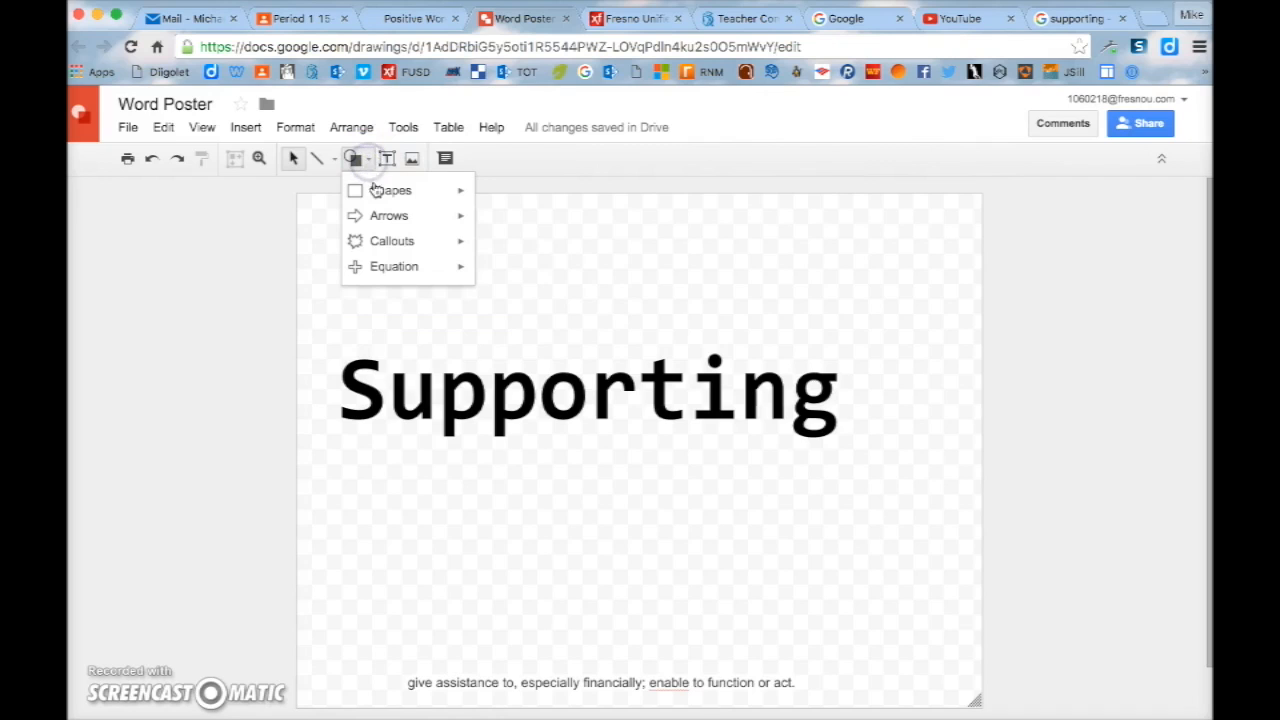
mouse_move(381, 199)
click(397, 219)
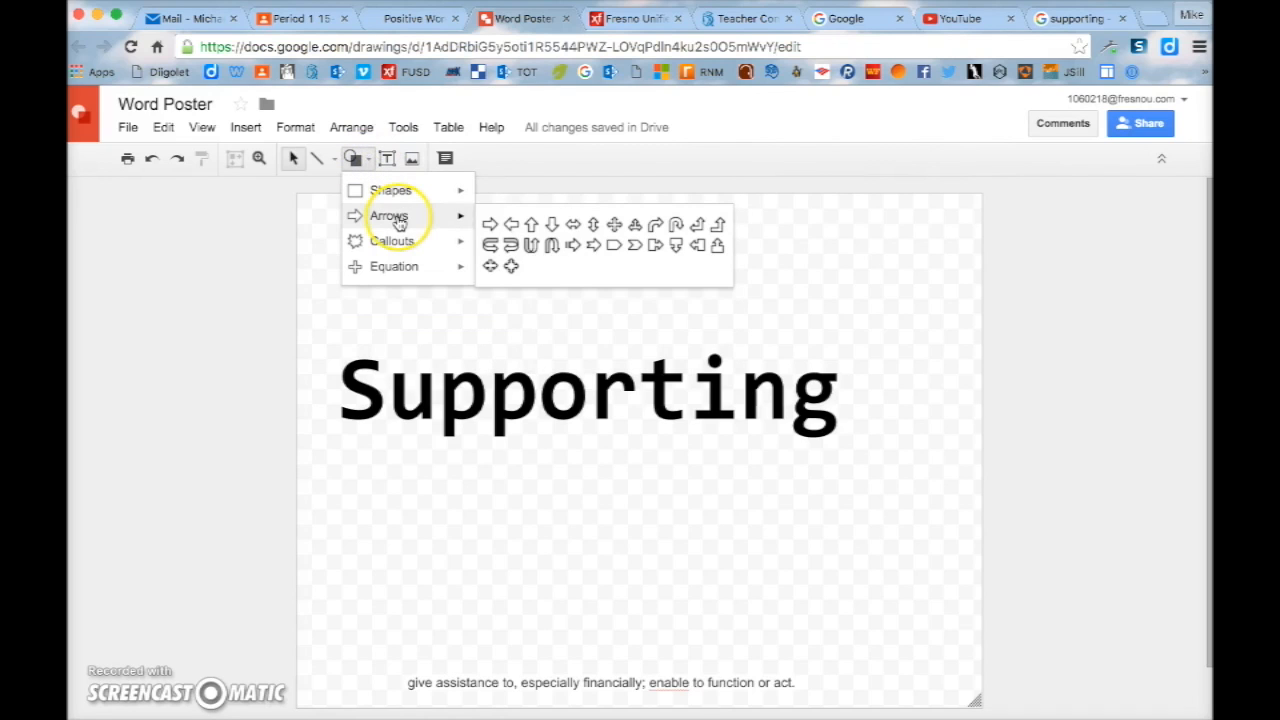
mouse_move(405, 250)
mouse_move(408, 277)
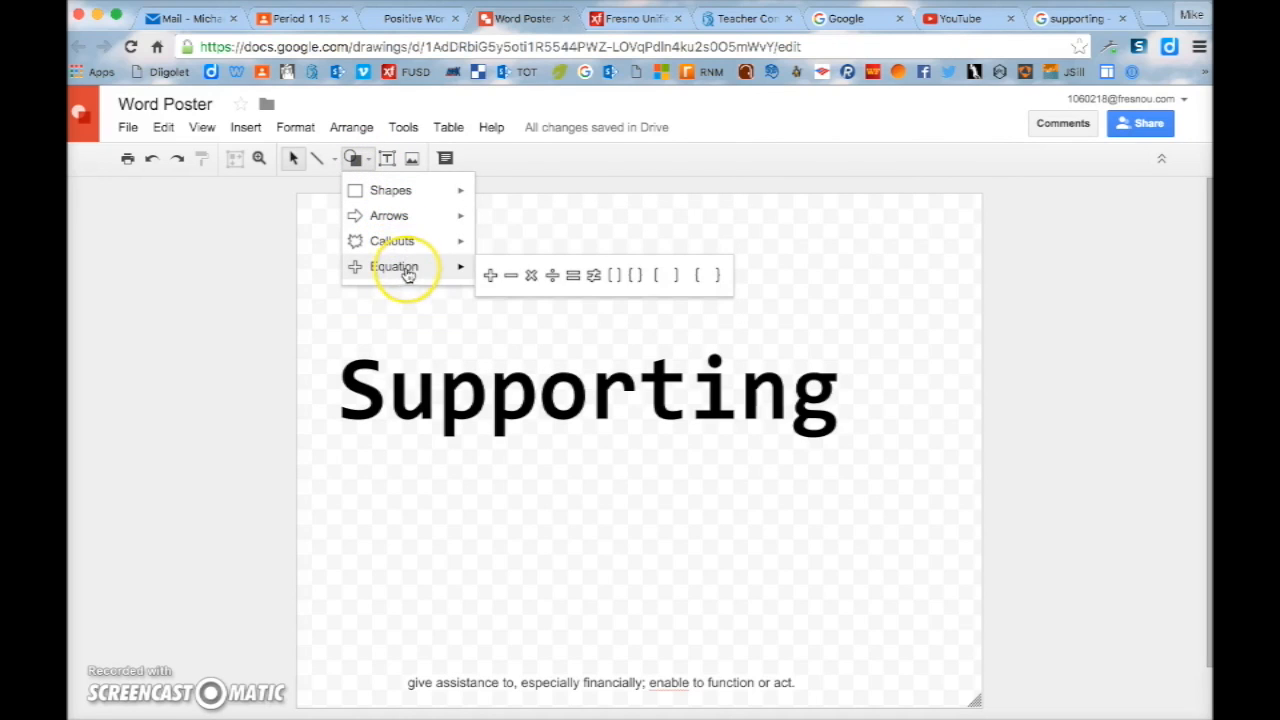
click(333, 158)
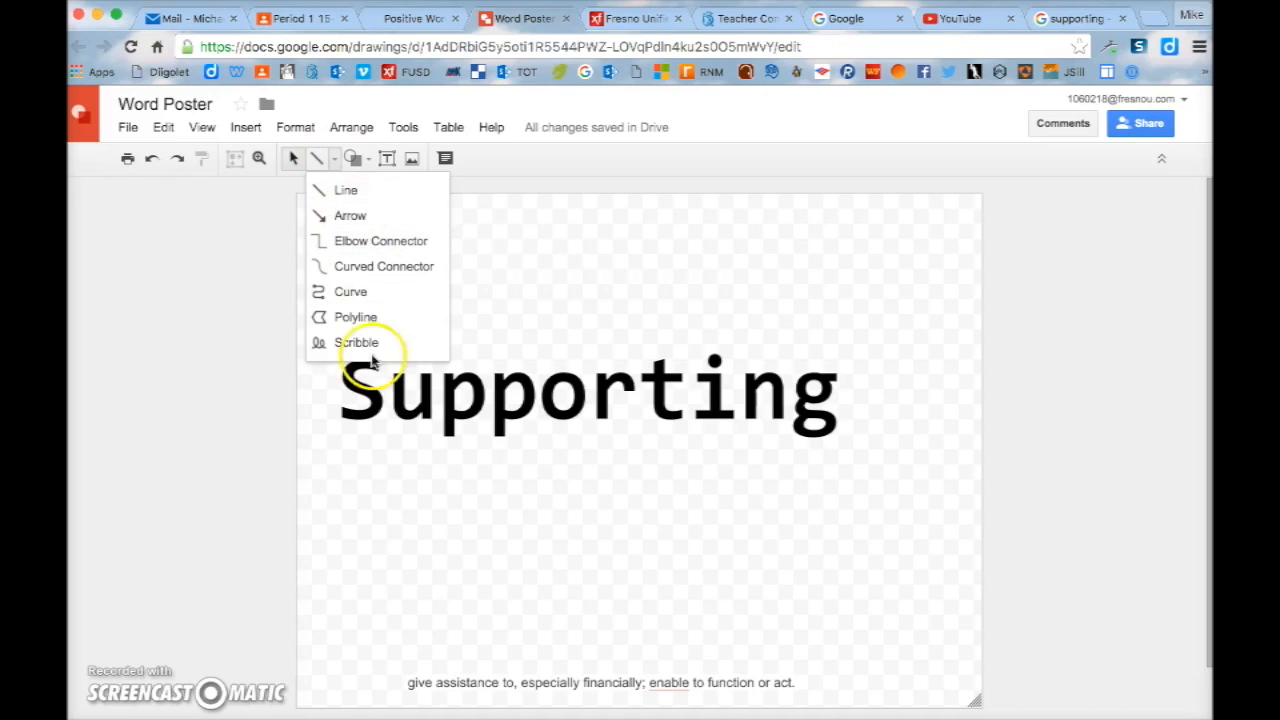
click(527, 245)
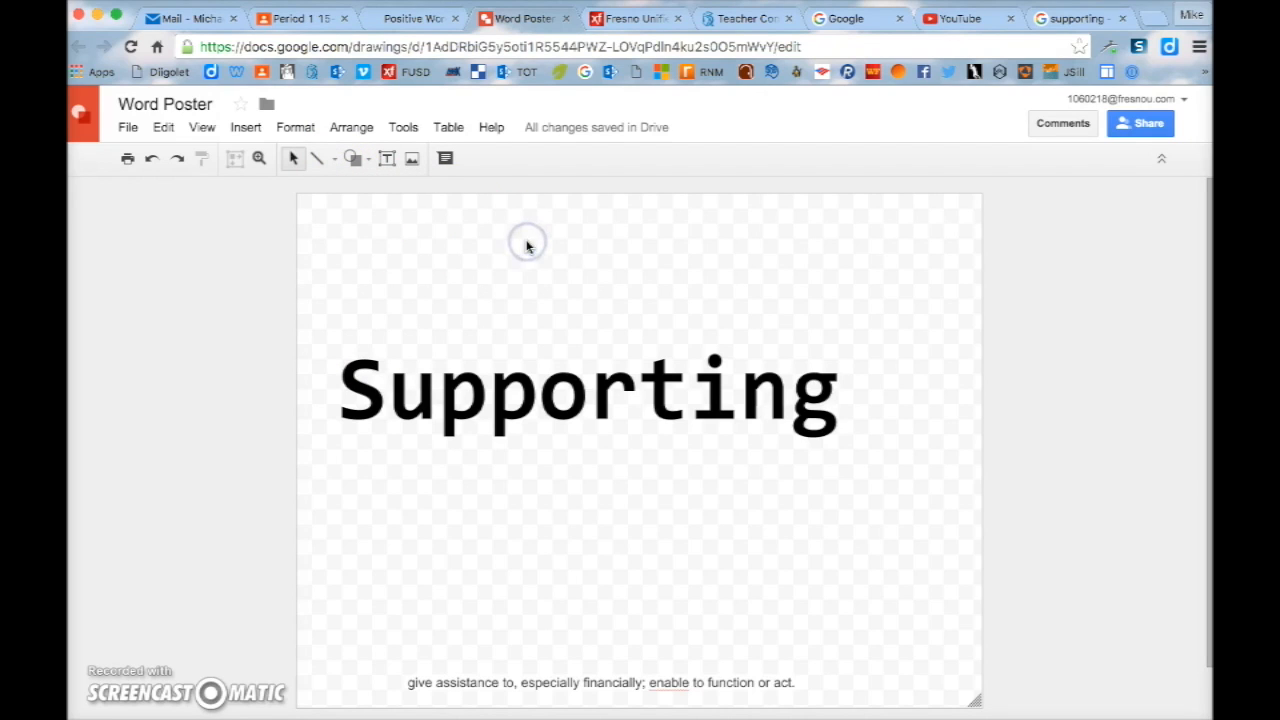
Set the poster's background color to red.
right_click(527, 245)
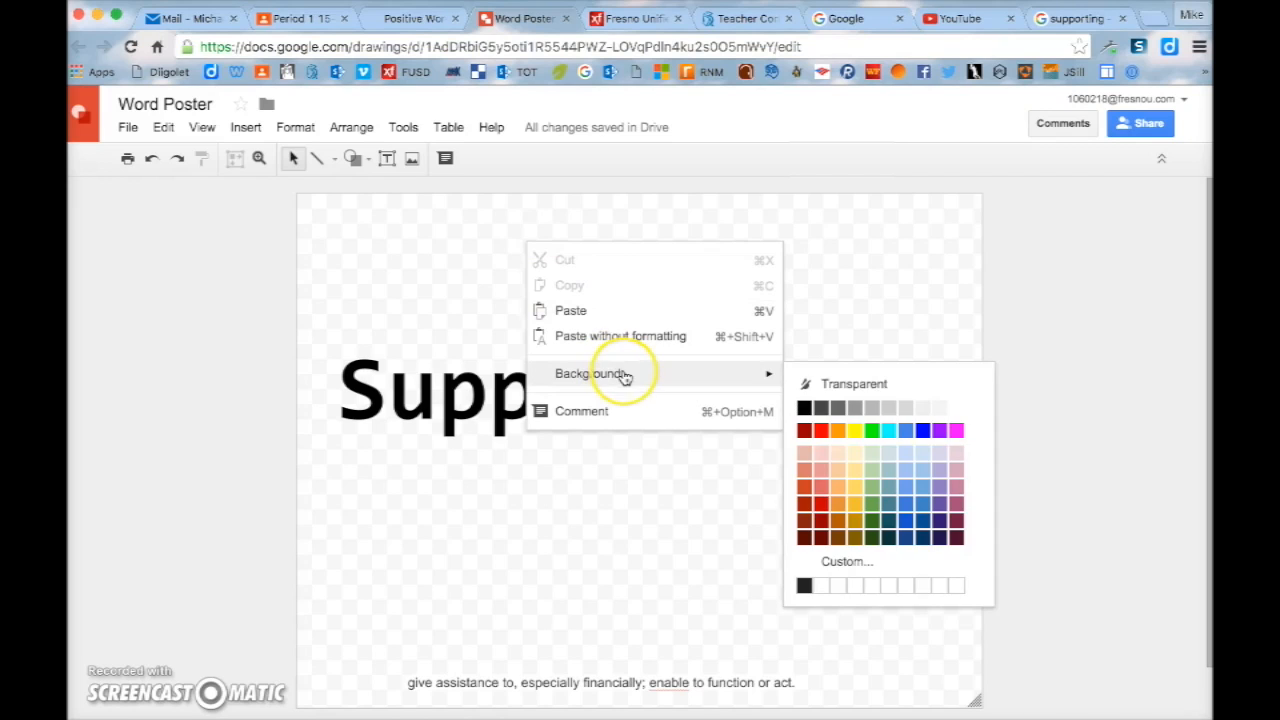
mouse_move(737, 374)
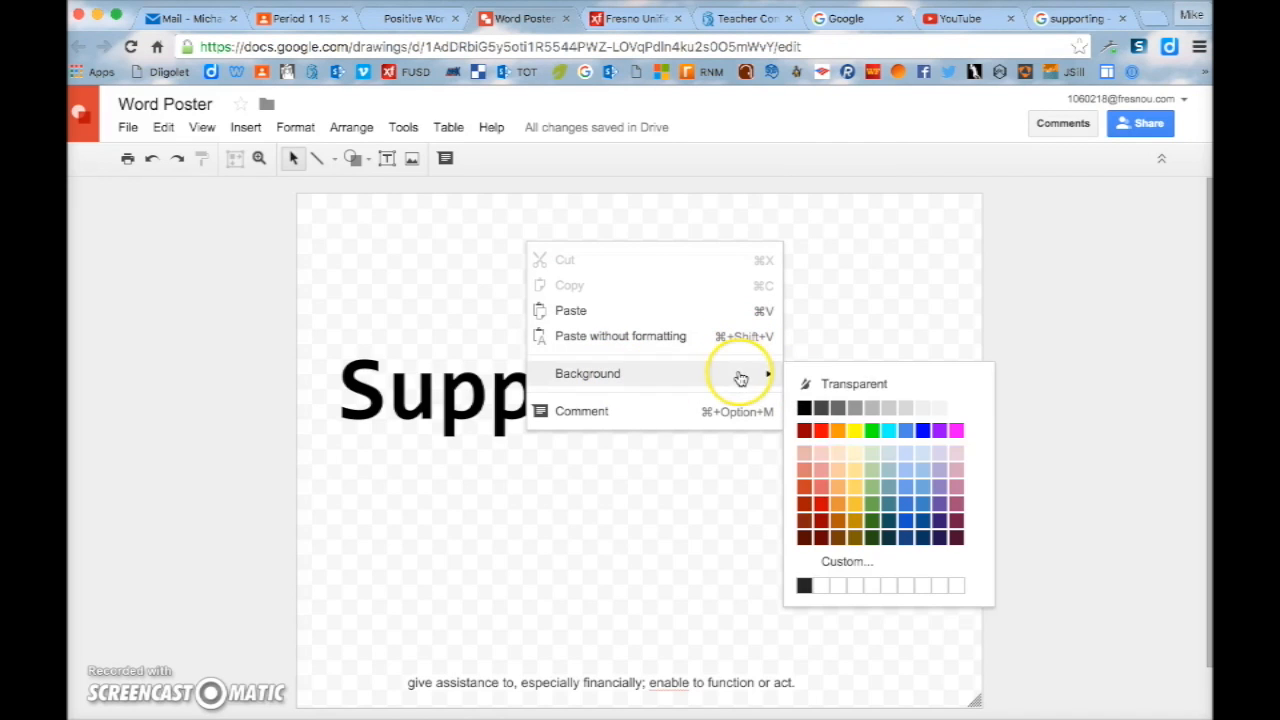
click(821, 503)
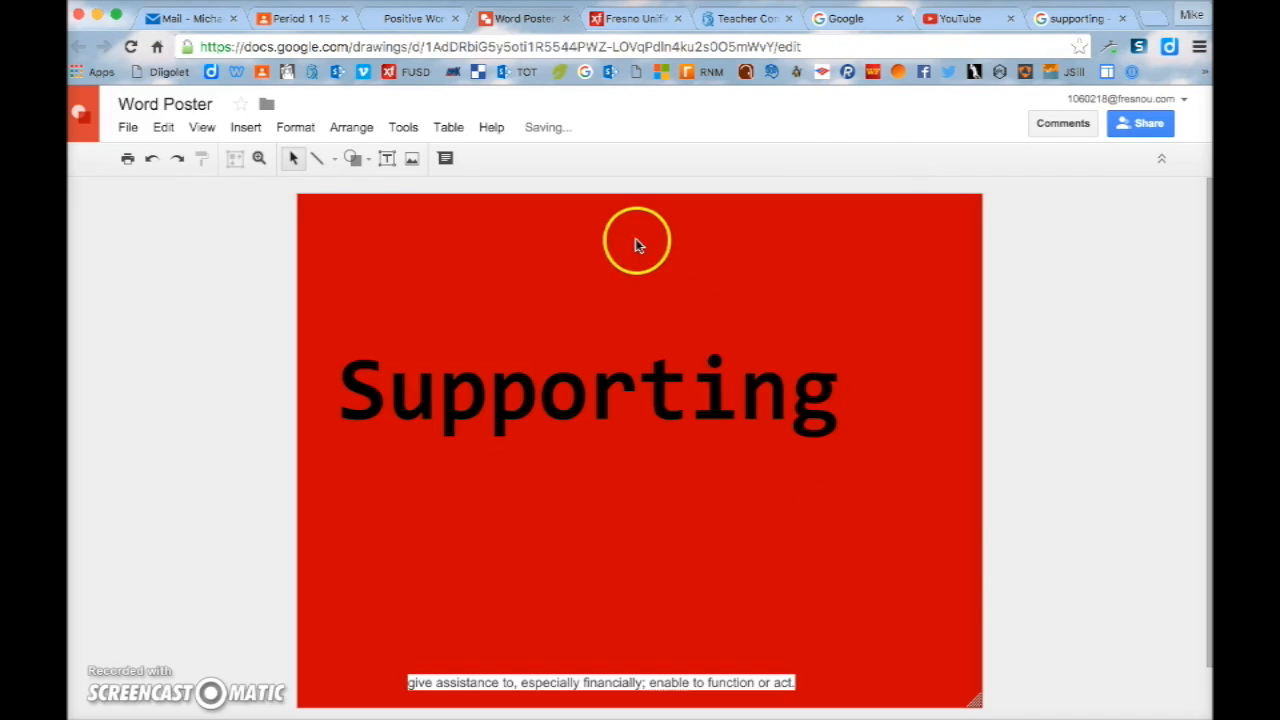
Set the poster's background color to orange.
right_click(637, 244)
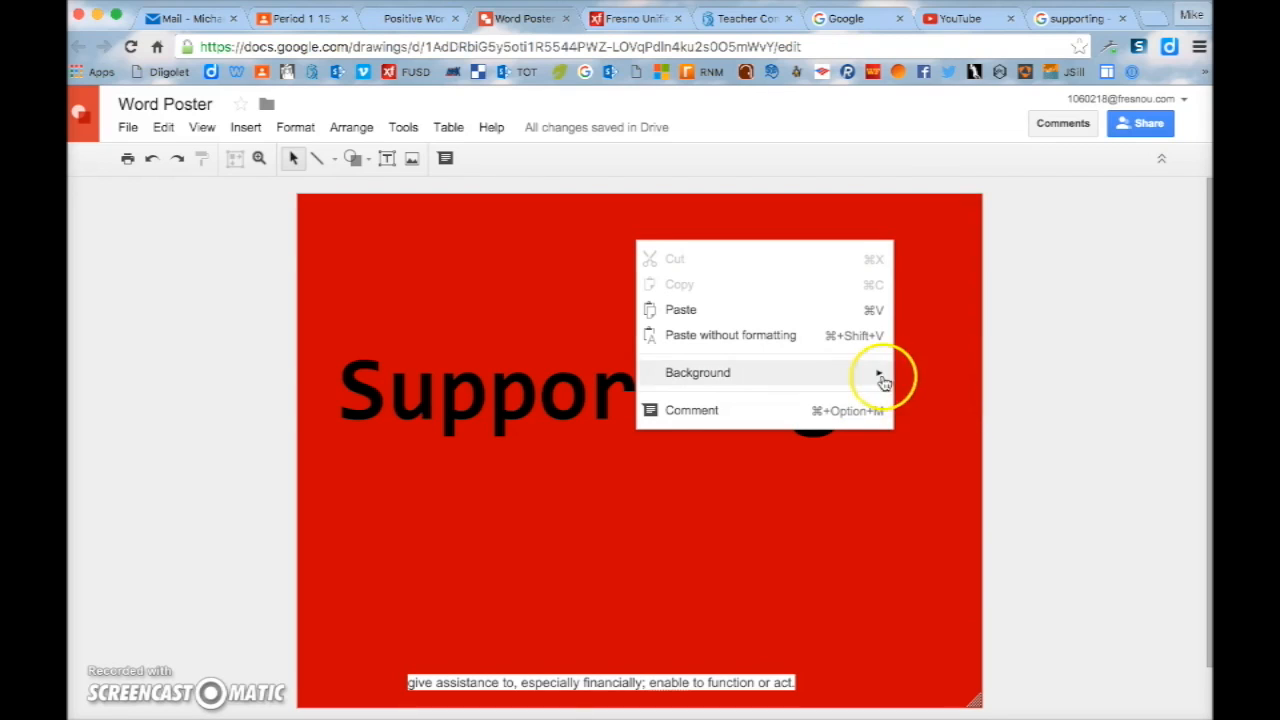
mouse_move(870, 374)
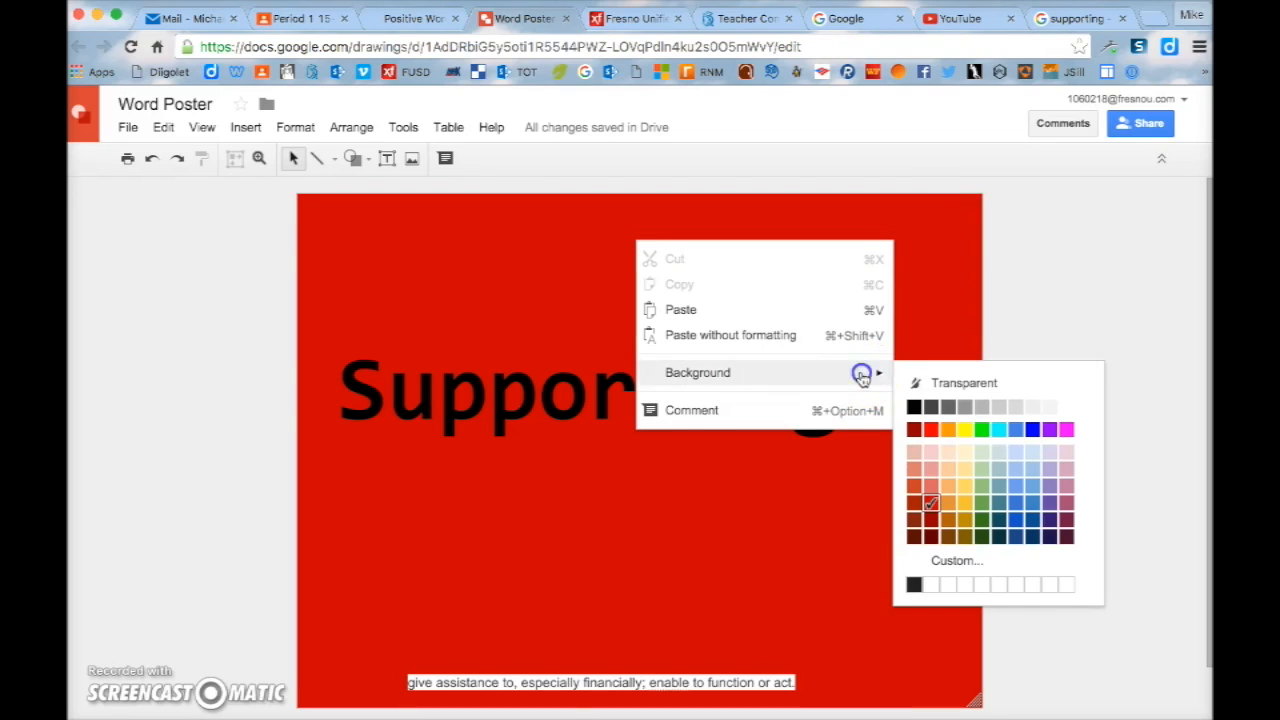
click(947, 430)
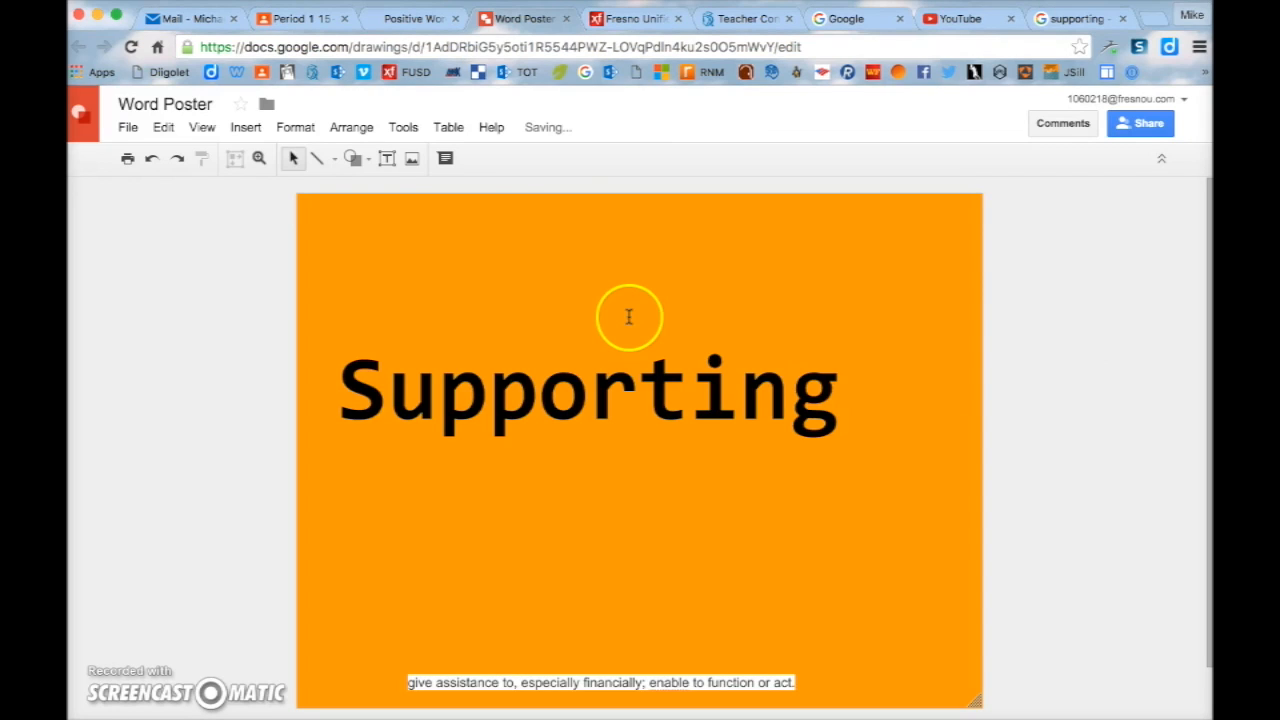
Replace the "Supporting" text box with word art reading "Supporting" in the middle of the poster.
click(457, 345)
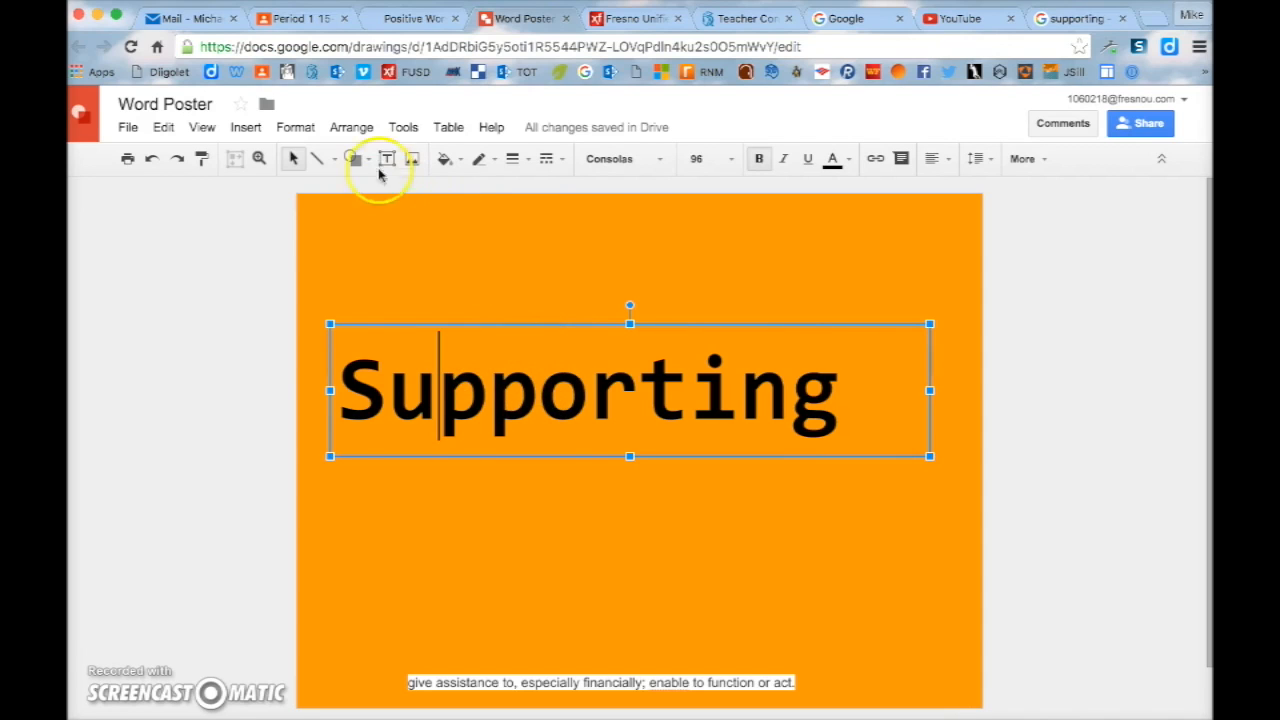
click(247, 128)
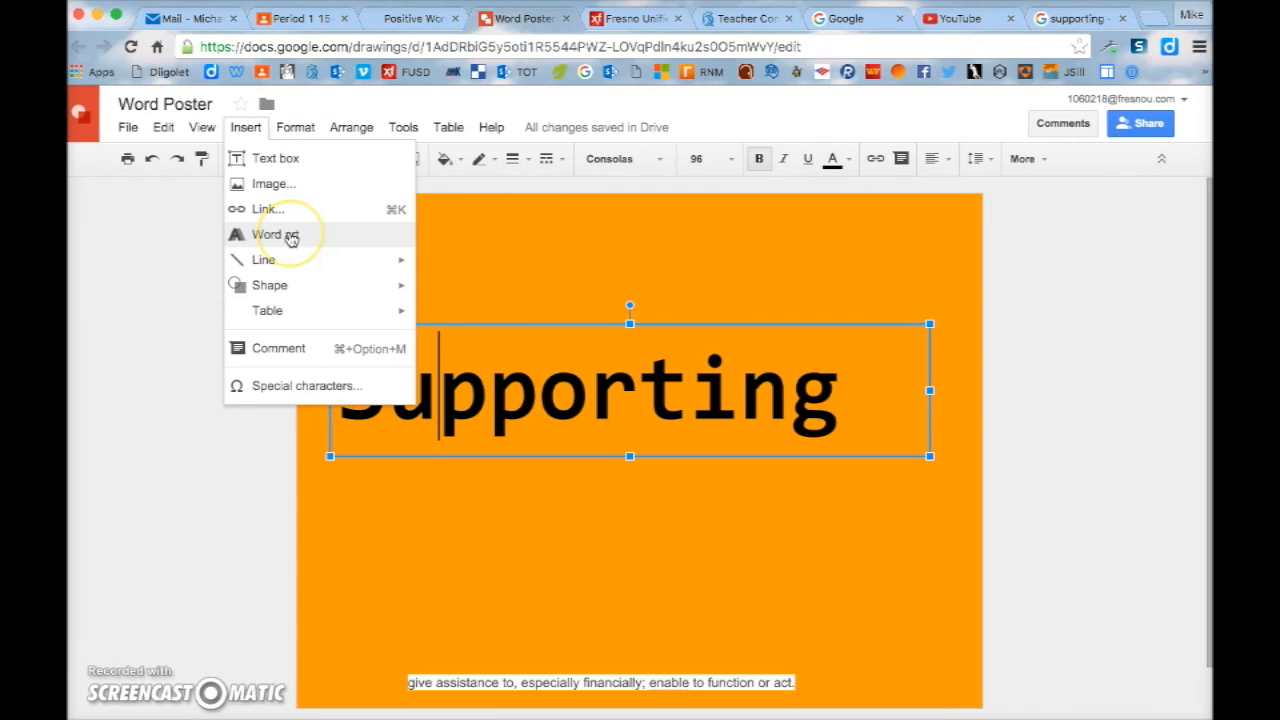
click(289, 235)
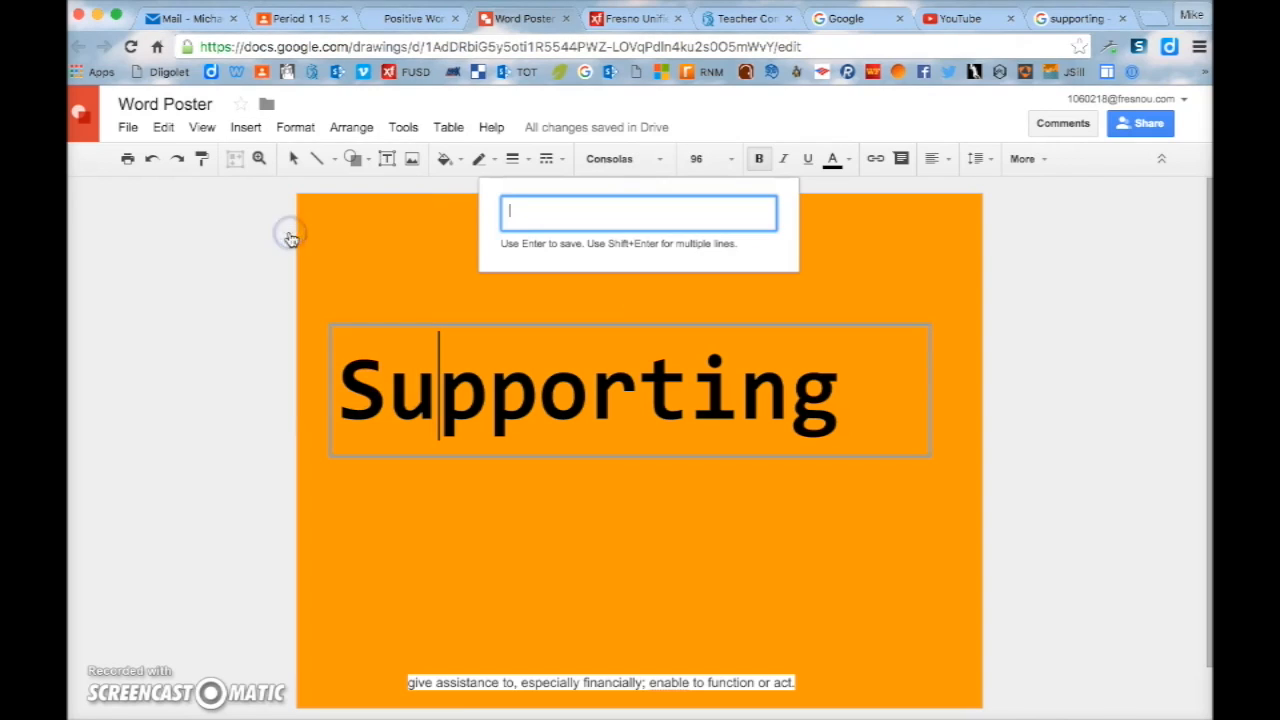
text(Su)
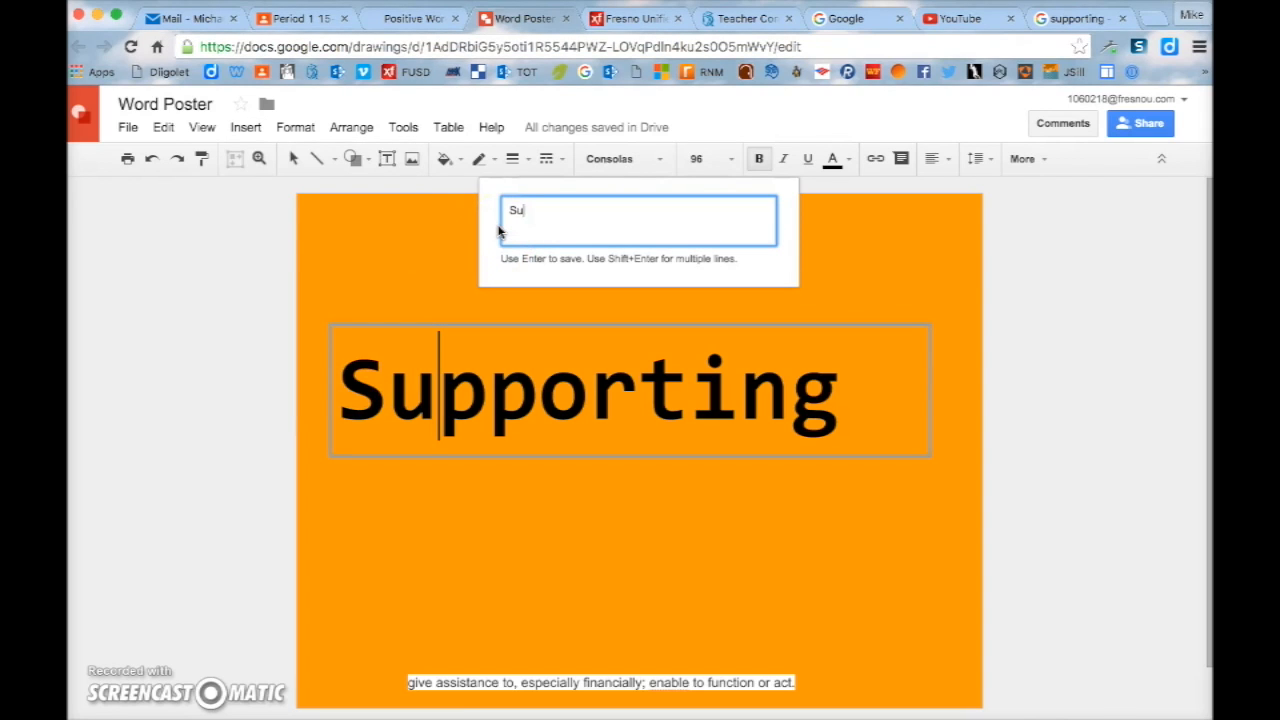
text(pporting)
key(Return)
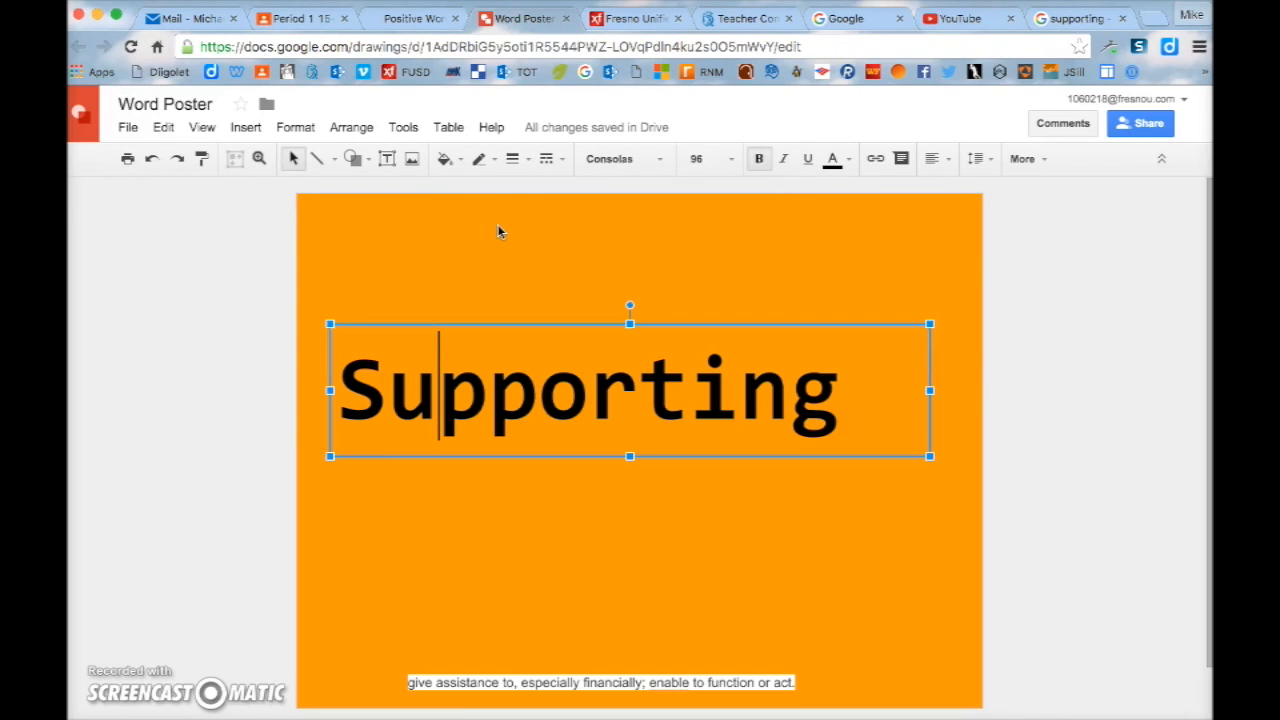
drag(614, 442, 608, 242)
click(622, 404)
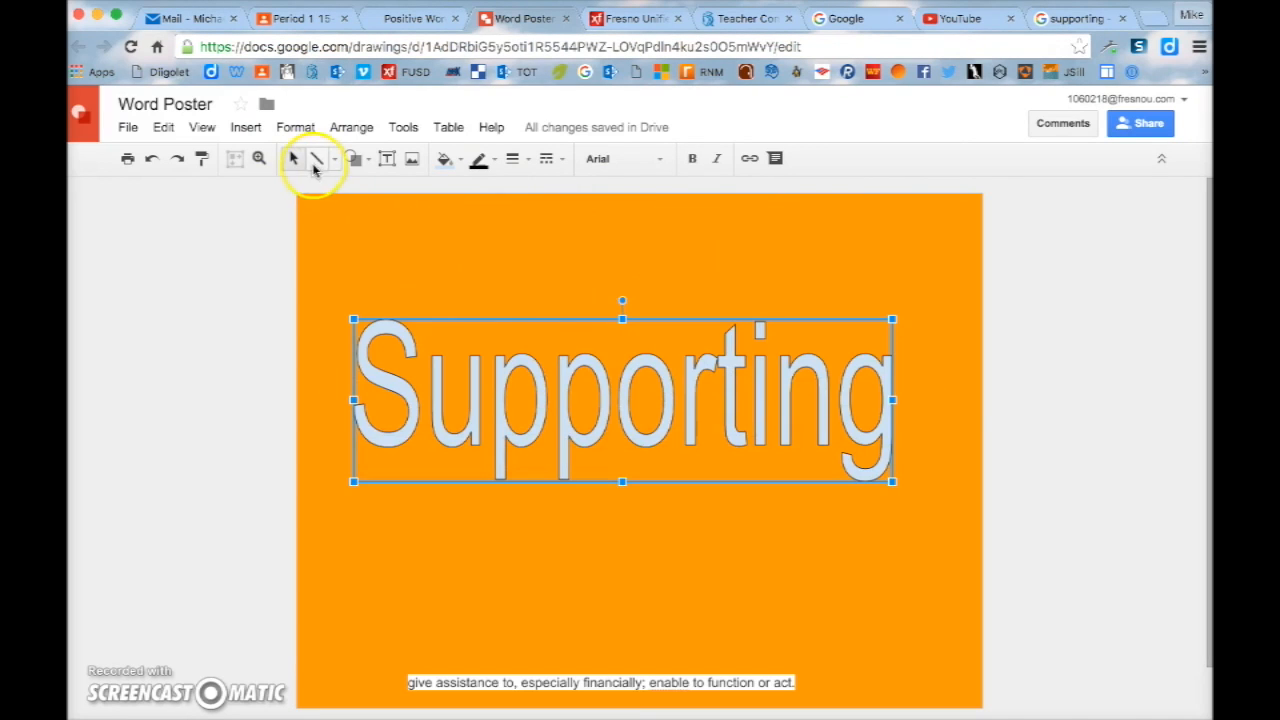
Draw three straight diagonal lines on the poster: two above the word art and one running down from its first letters.
click(316, 158)
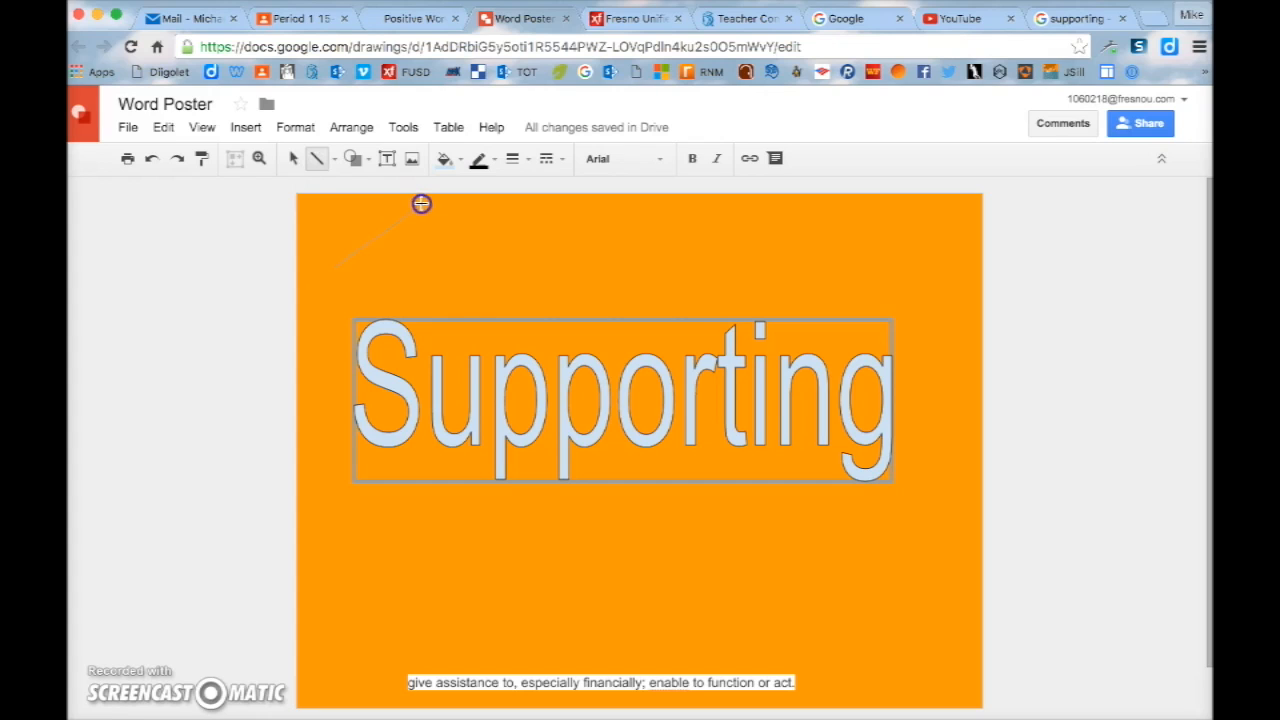
drag(430, 198, 335, 266)
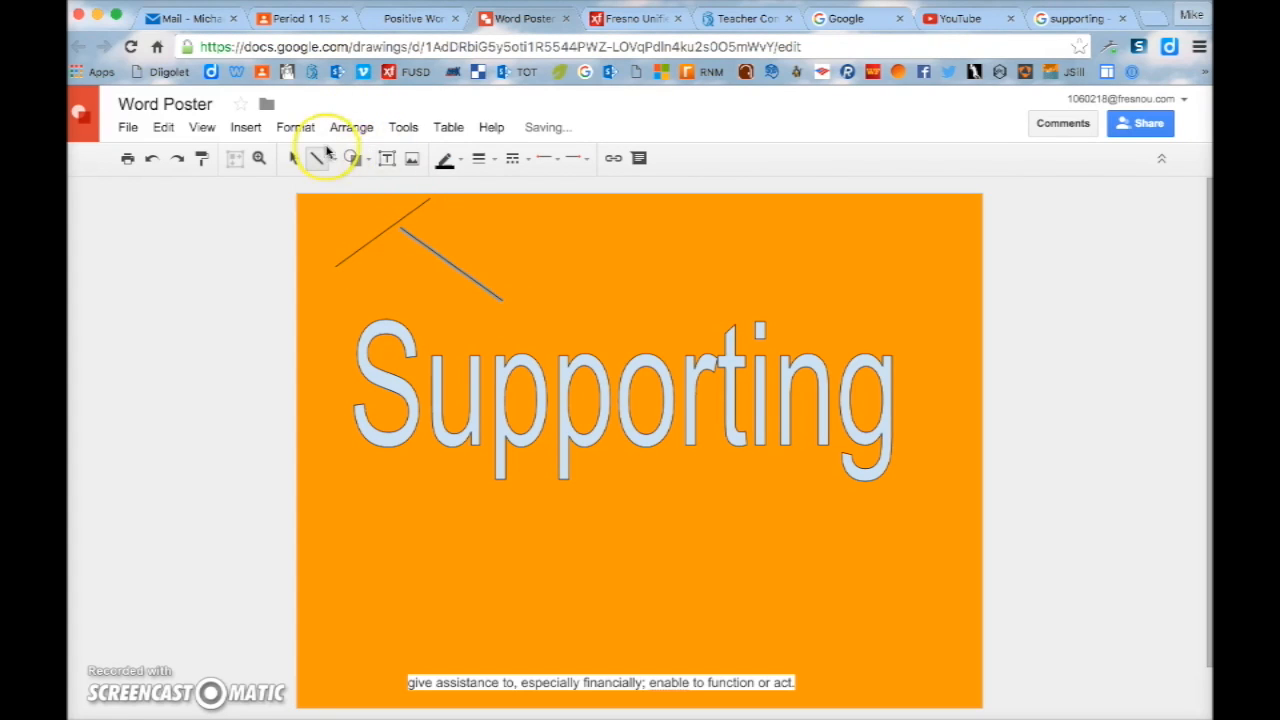
click(368, 160)
click(388, 192)
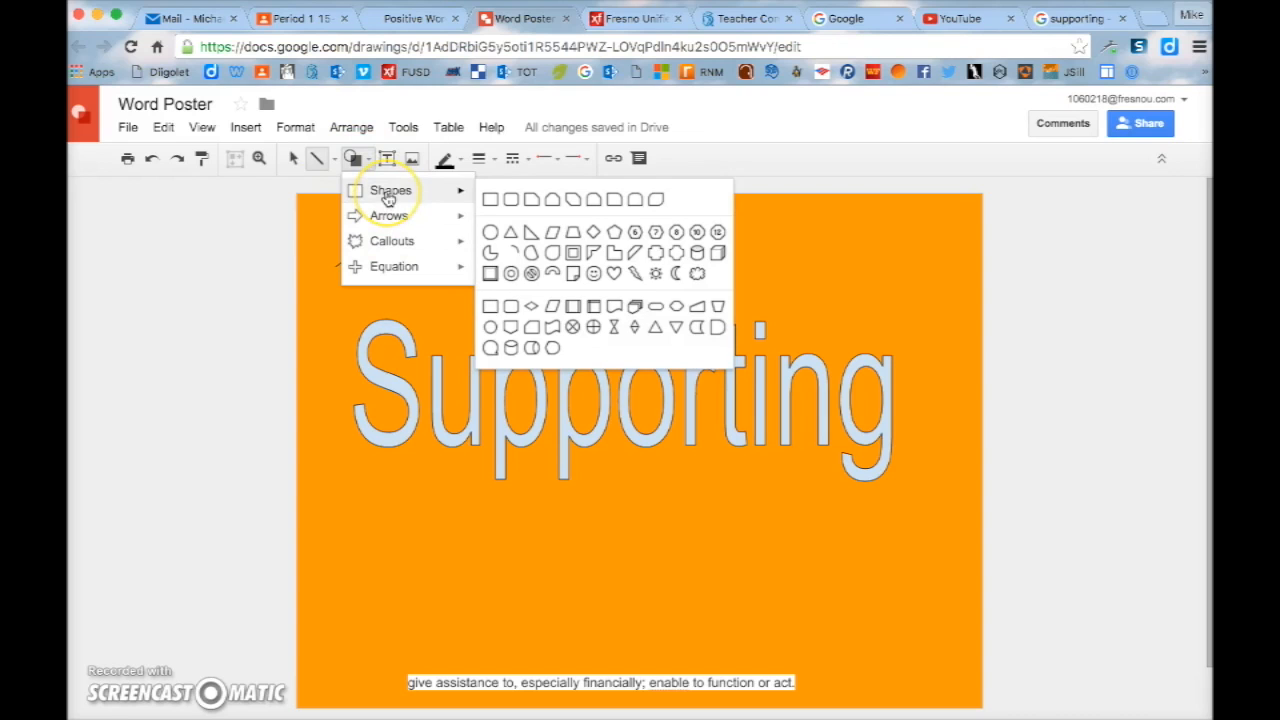
drag(406, 422, 496, 511)
Review the Word Poster requirements in Google Classroom, from the definition to the level of detail, and return to the drawing.
click(312, 22)
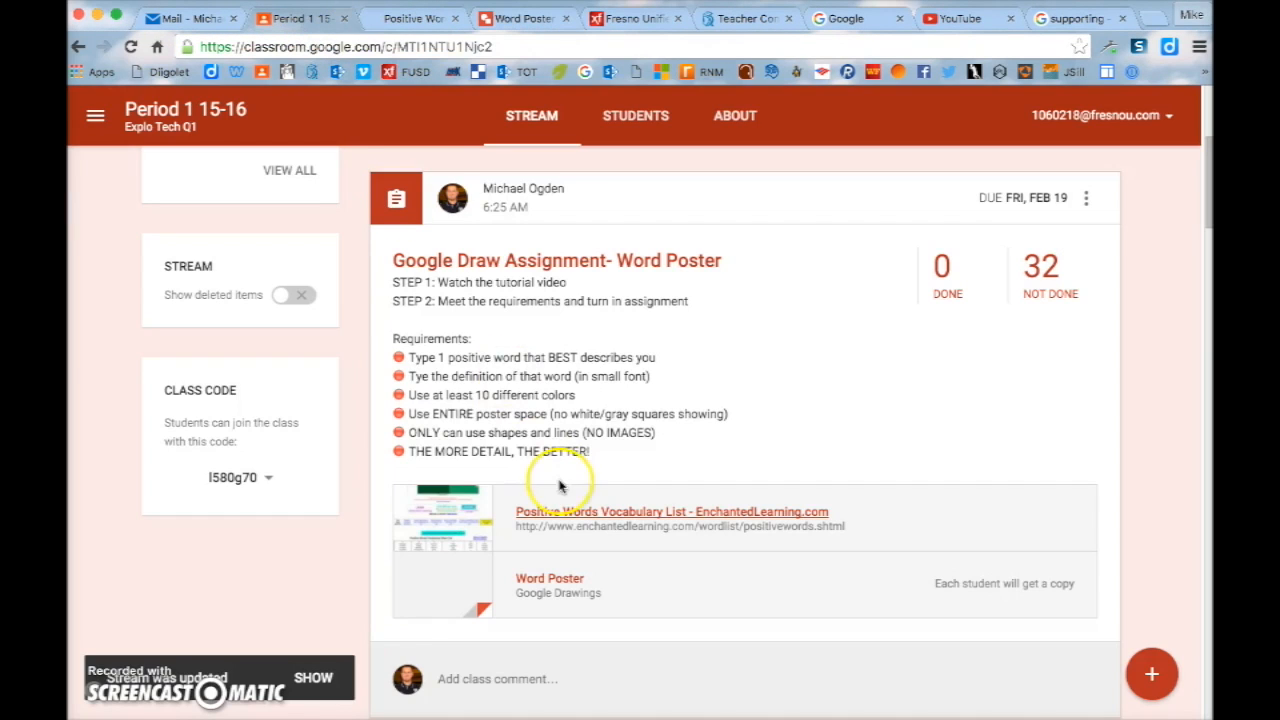
drag(426, 396, 567, 396)
click(606, 398)
drag(487, 376, 585, 376)
click(663, 379)
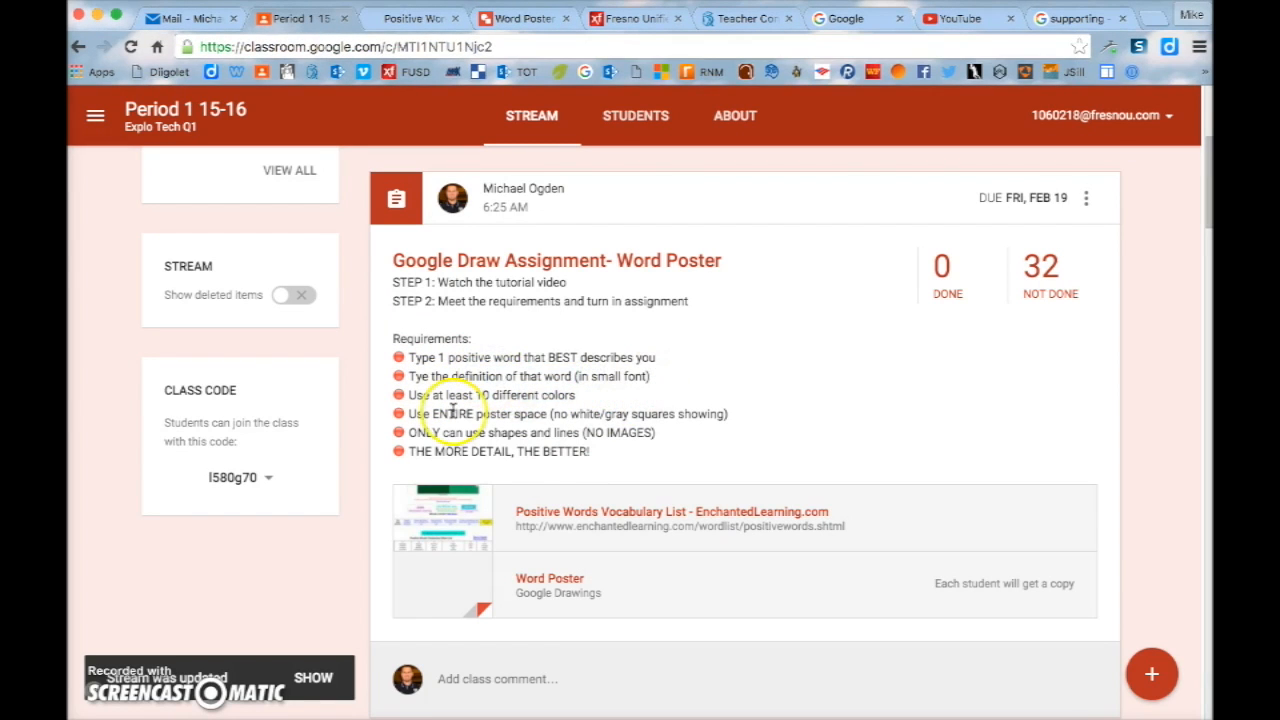
drag(424, 418, 671, 417)
click(660, 378)
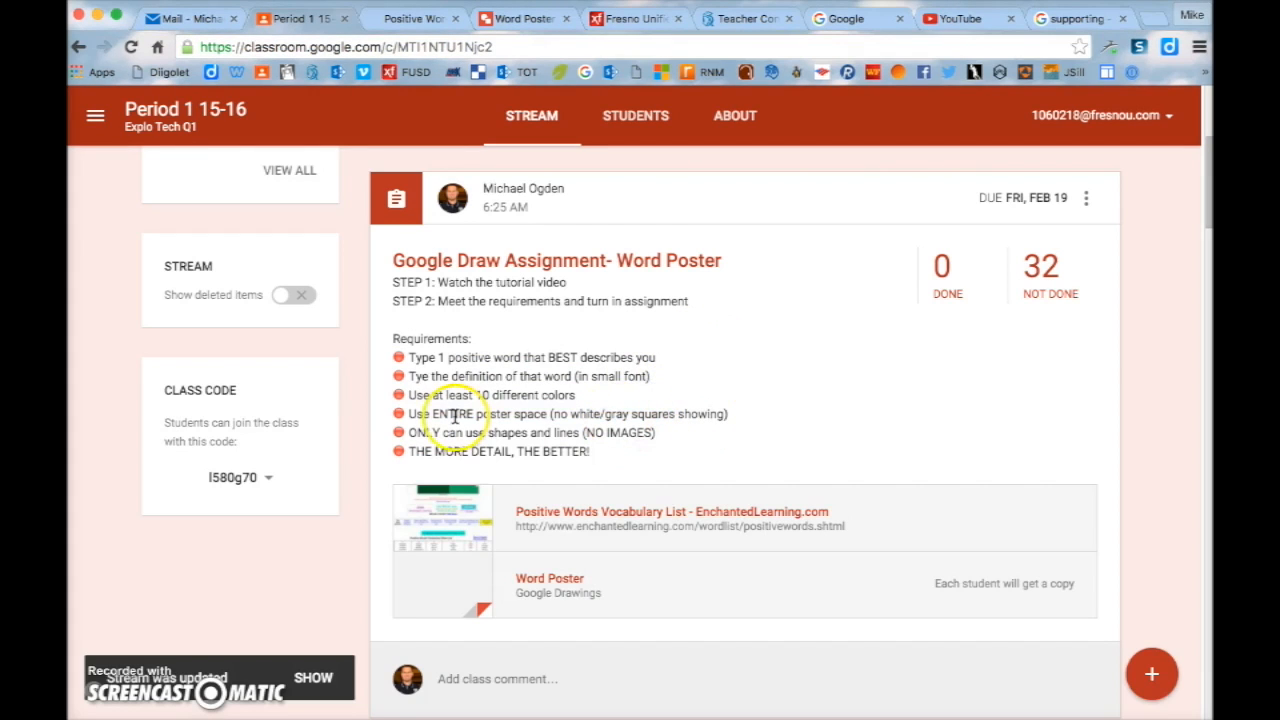
mouse_move(404, 434)
mouse_down()
mouse_move(608, 430)
mouse_move(574, 432)
mouse_up()
click(658, 422)
drag(434, 451, 590, 451)
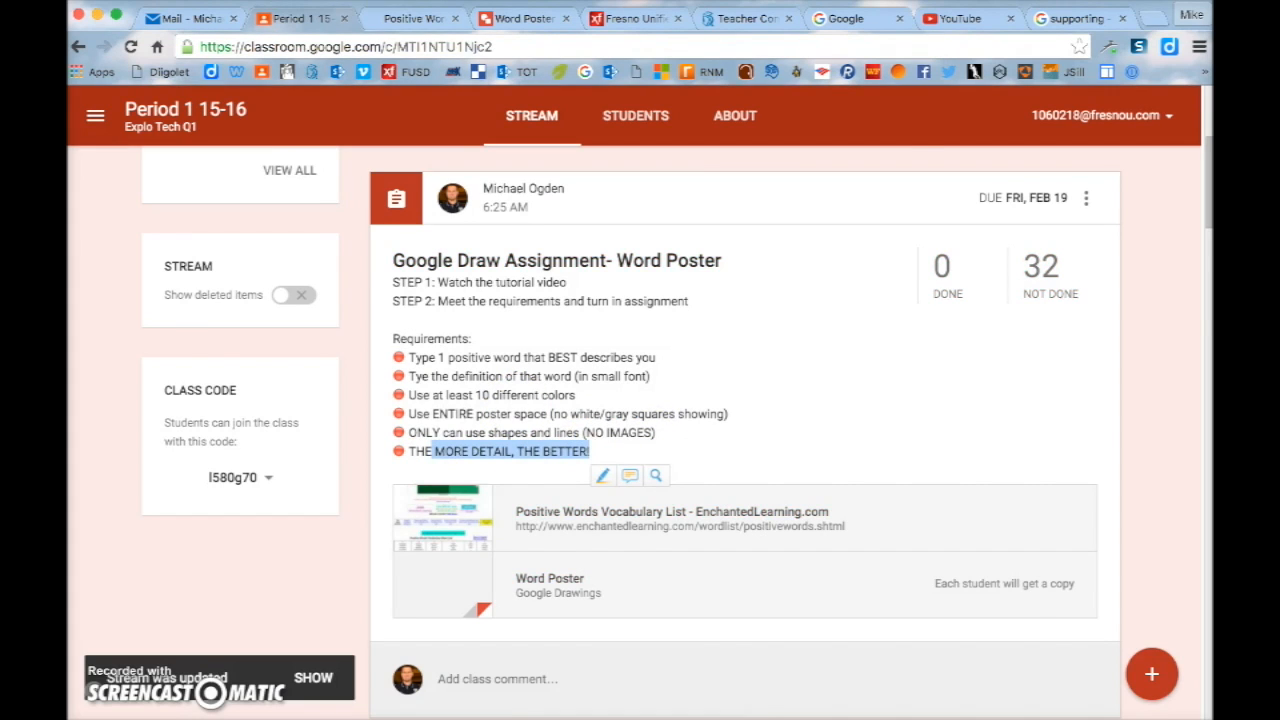
click(410, 18)
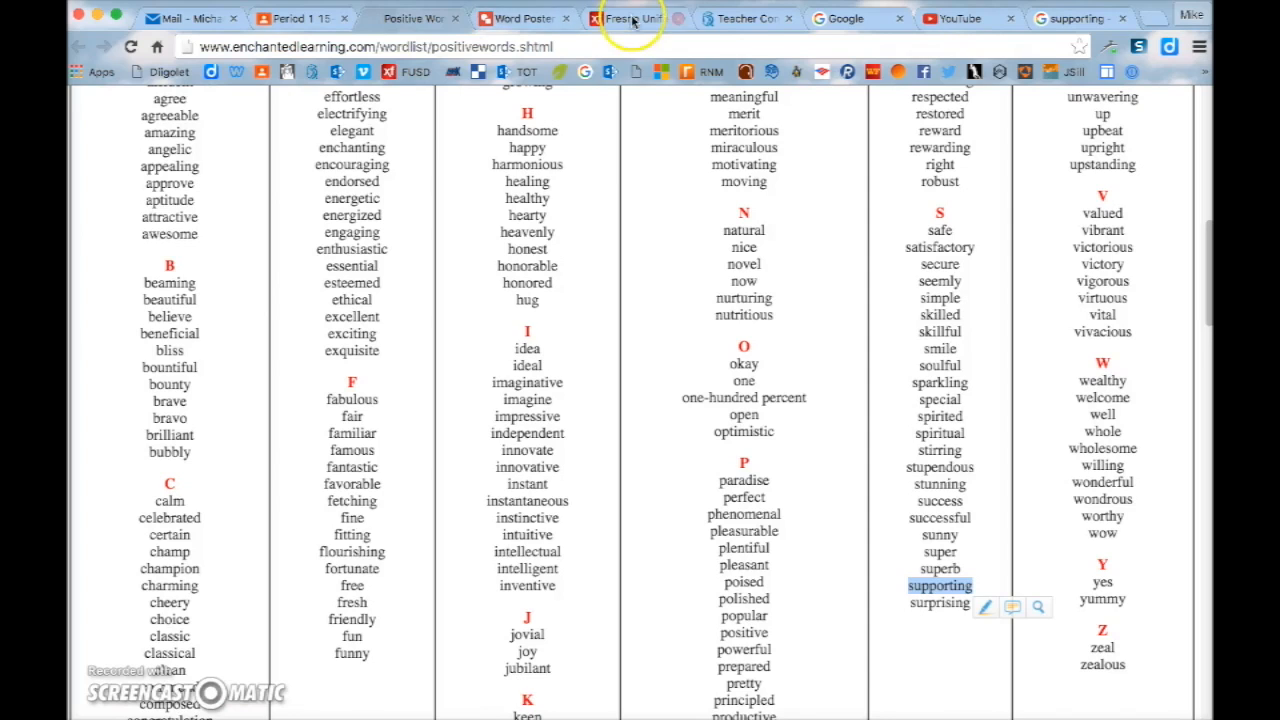
click(500, 18)
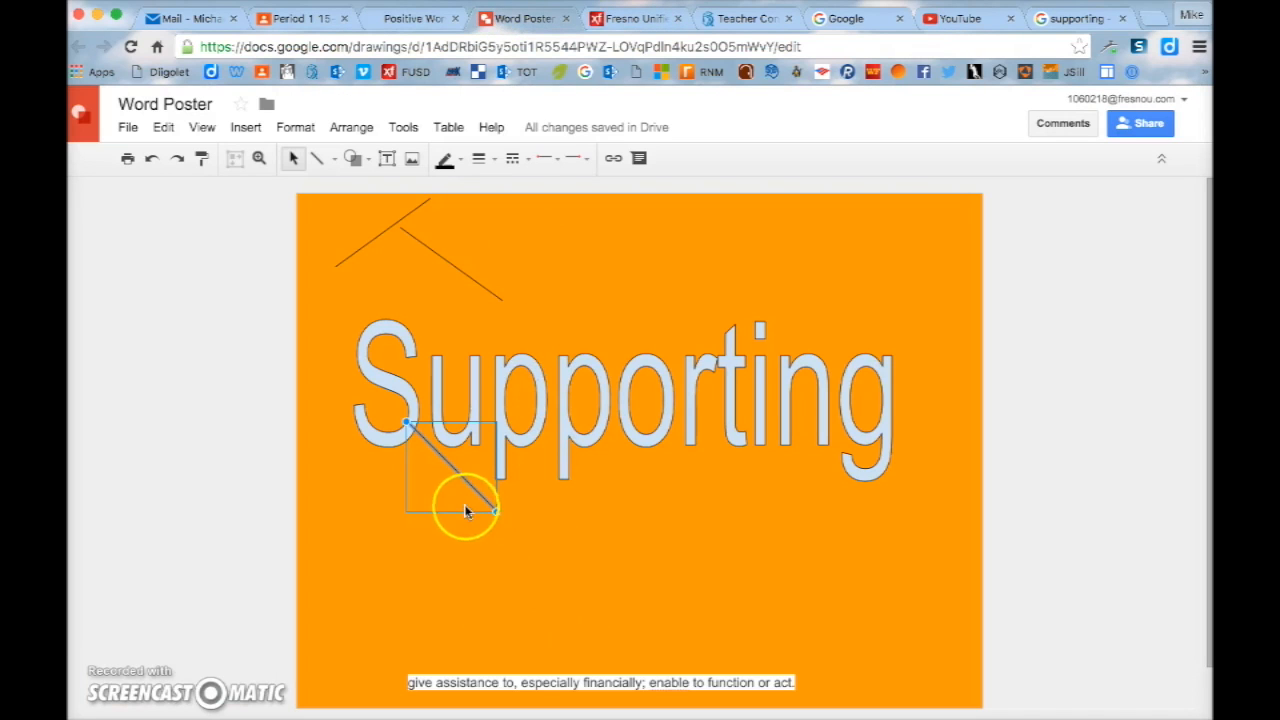